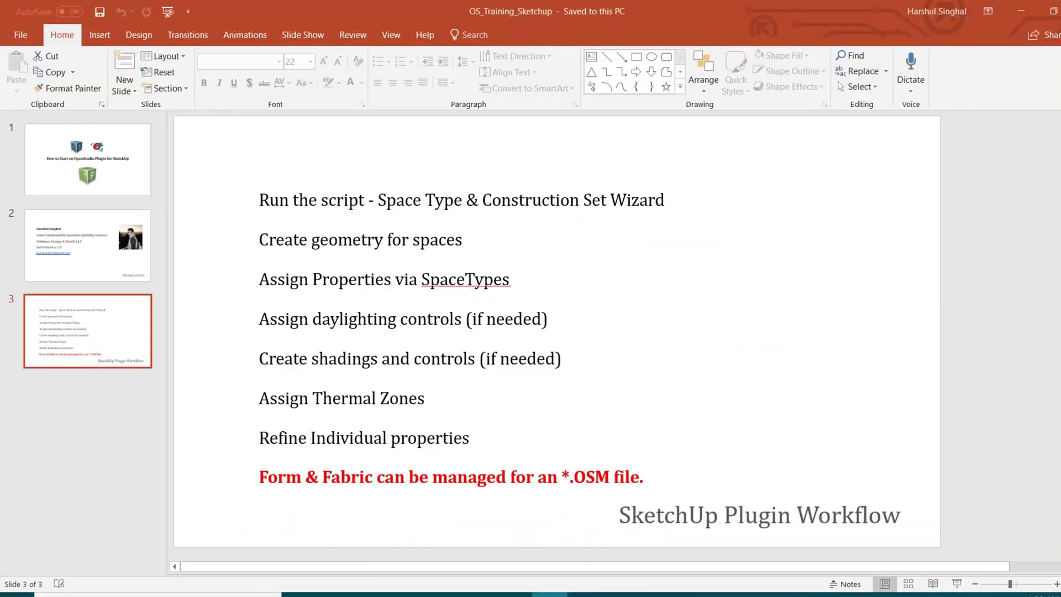
In SketchUp, orbit to the upper glazed box, open its group and select its faces
{"action": "left_click", "coordinate": [585, 594]}
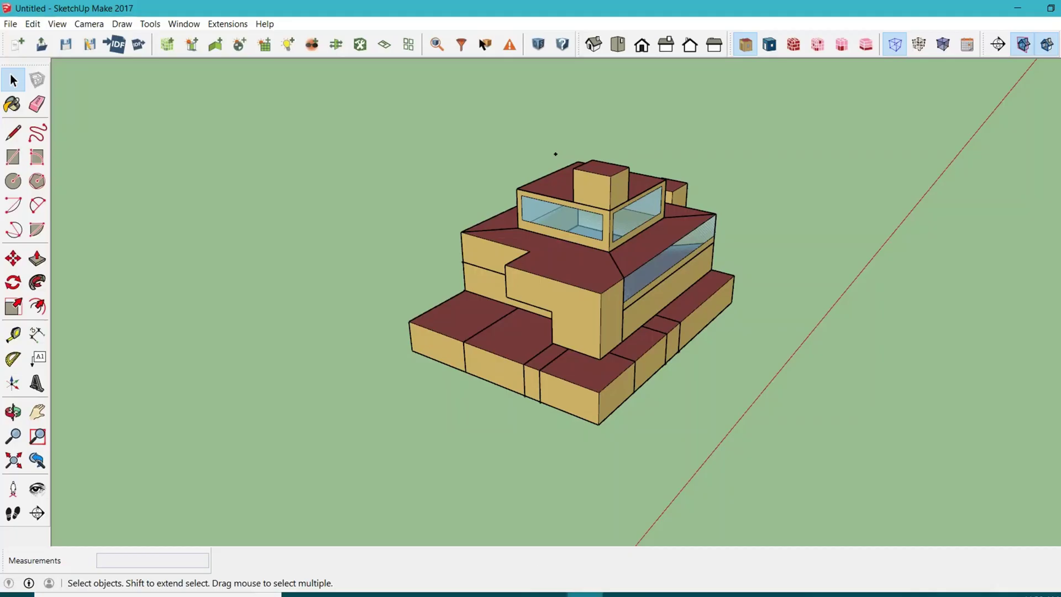
{"action": "middle_click_drag", "start_coordinate": [350, 325], "coordinate": [748, 391]}
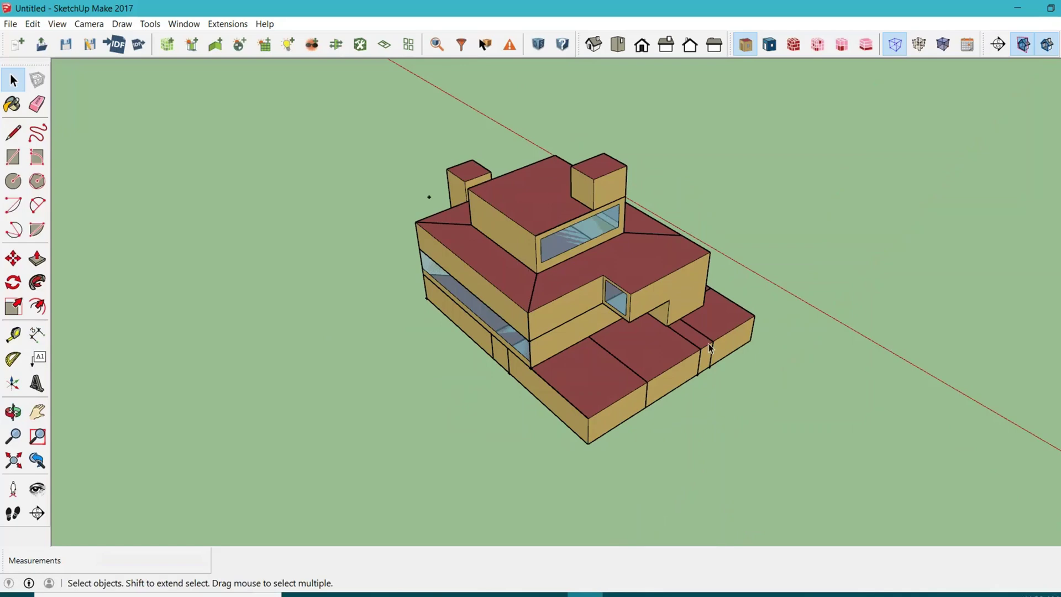
{"action": "scroll", "coordinate": [662, 245], "scroll_direction": "up", "scroll_amount": 4}
{"action": "scroll", "coordinate": [664, 249], "scroll_direction": "down", "scroll_amount": 4}
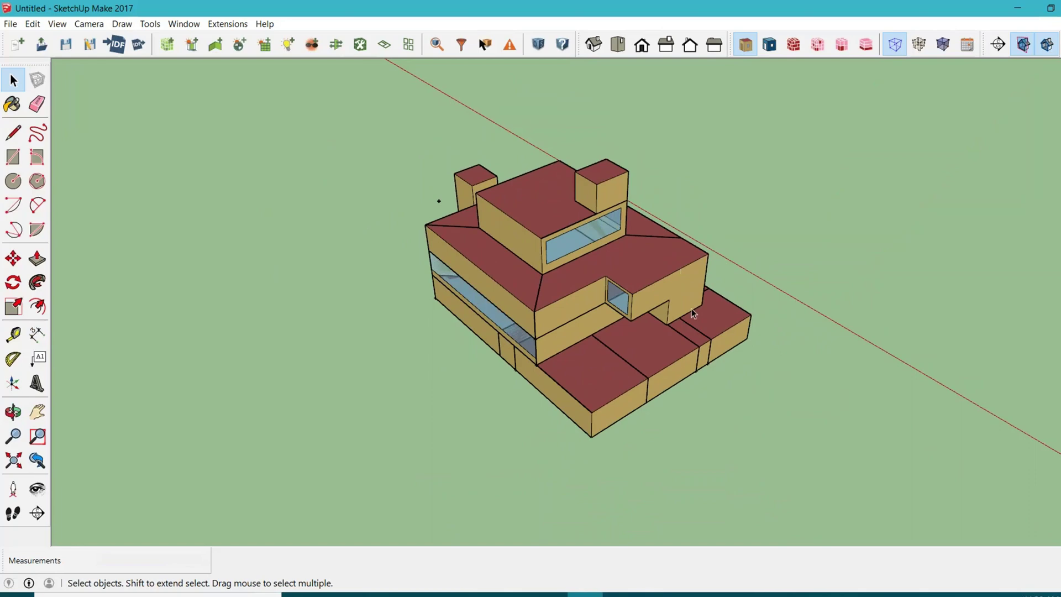
{"action": "middle_click_drag", "start_coordinate": [739, 360], "coordinate": [476, 307]}
{"action": "scroll", "coordinate": [642, 238], "scroll_direction": "up", "scroll_amount": 5}
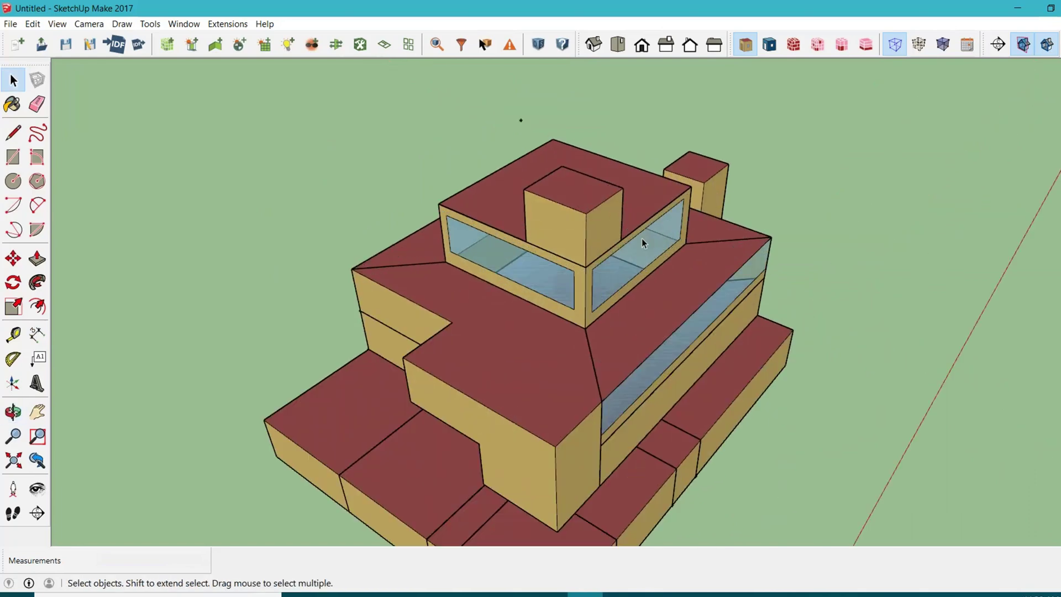
{"action": "middle_click_drag", "start_coordinate": [642, 238], "coordinate": [559, 237]}
{"action": "left_click", "coordinate": [558, 237]}
{"action": "double_click", "coordinate": [559, 237]}
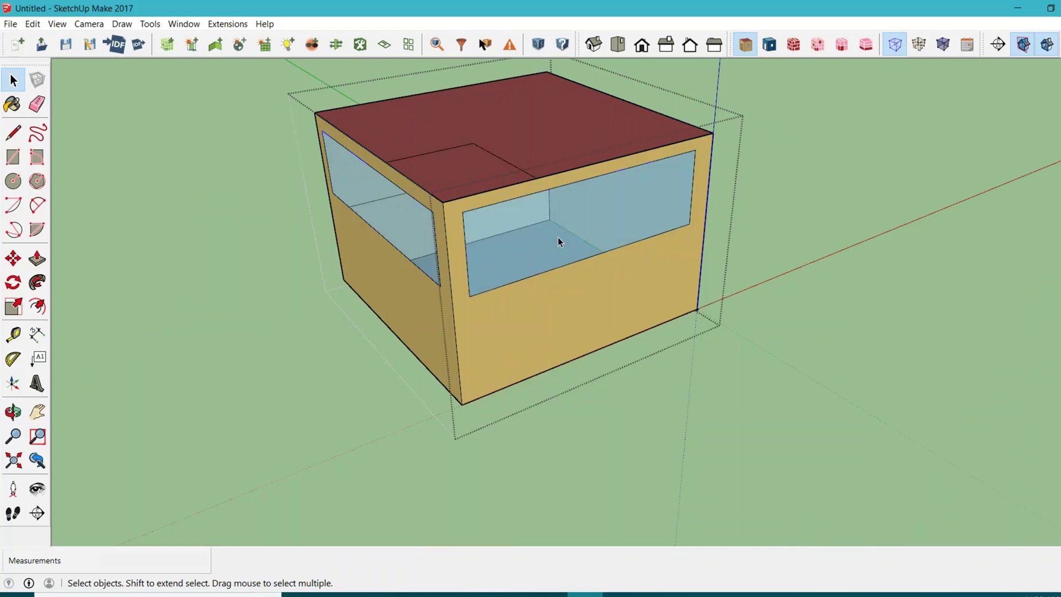
{"action": "left_click", "coordinate": [552, 218]}
Run the OpenStudio Alter or Add Model Elements script Add Overhangs by Projection Factor
{"action": "left_click", "coordinate": [227, 24]}
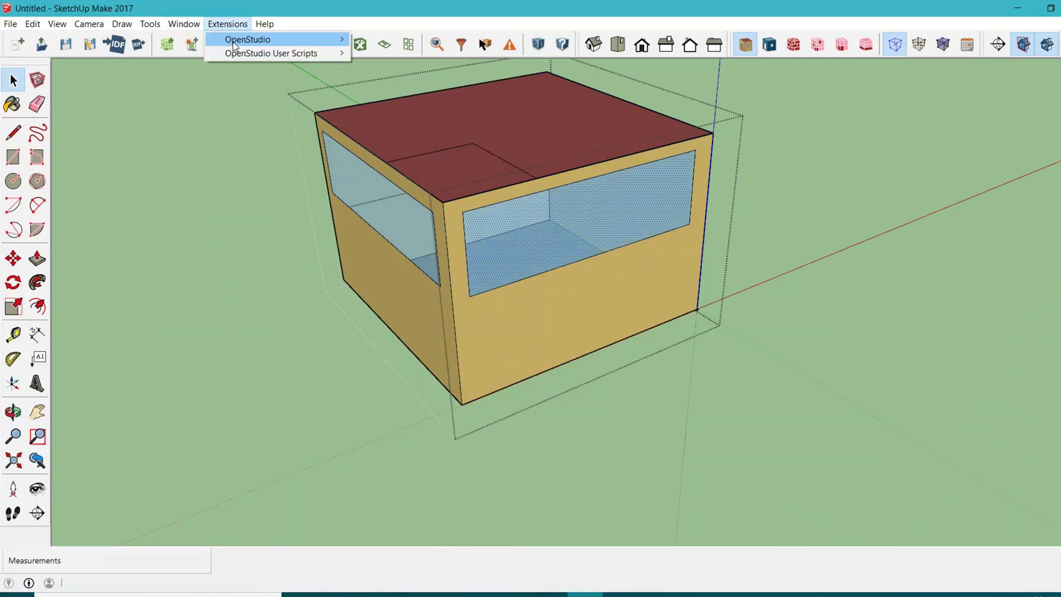
{"action": "mouse_move", "coordinate": [241, 51]}
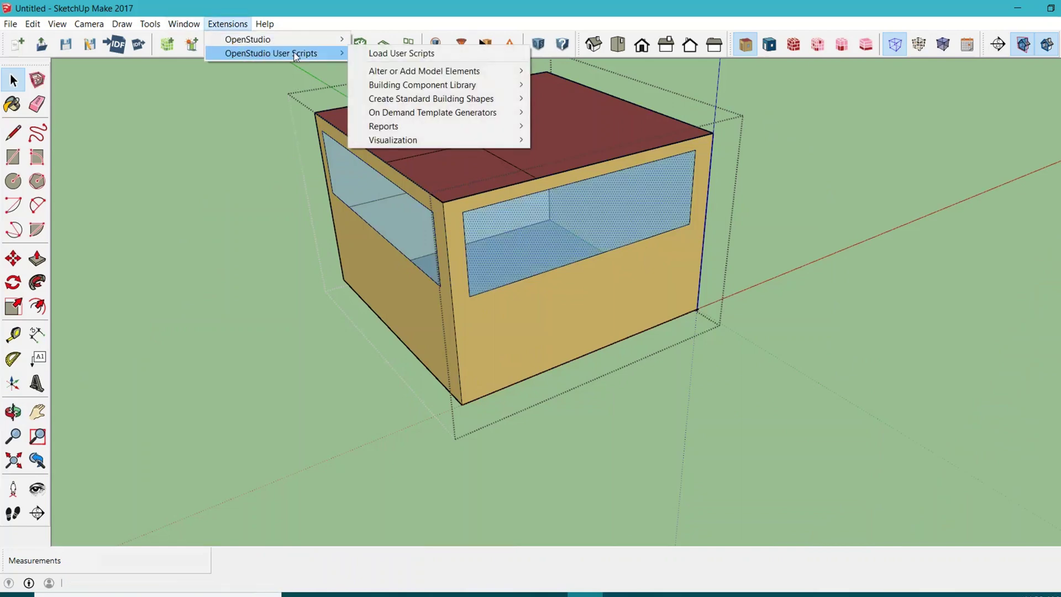
{"action": "mouse_move", "coordinate": [399, 72]}
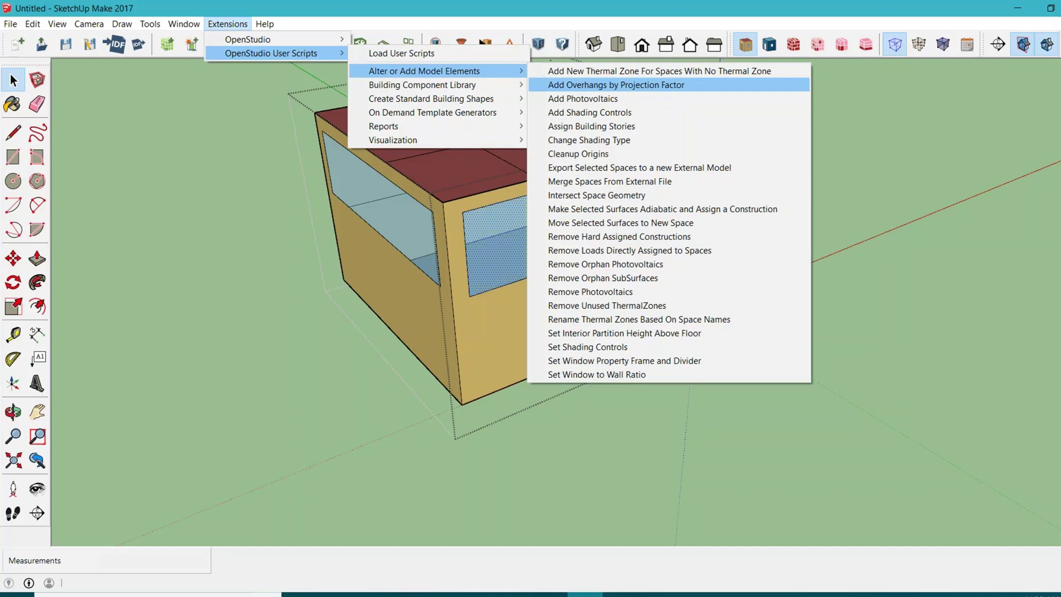
{"action": "left_click", "coordinate": [593, 85]}
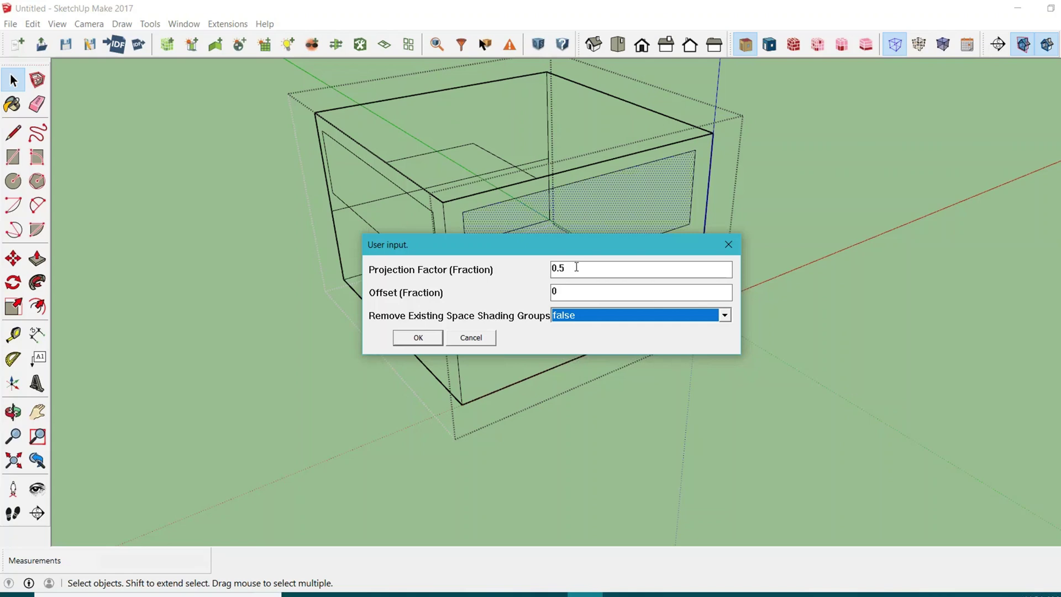
Change Projection Factor from 0.5 to 0.3 and set Remove Existing Space Shading Groups to true
{"action": "left_click_drag", "start_coordinate": [586, 256], "coordinate": [675, 326]}
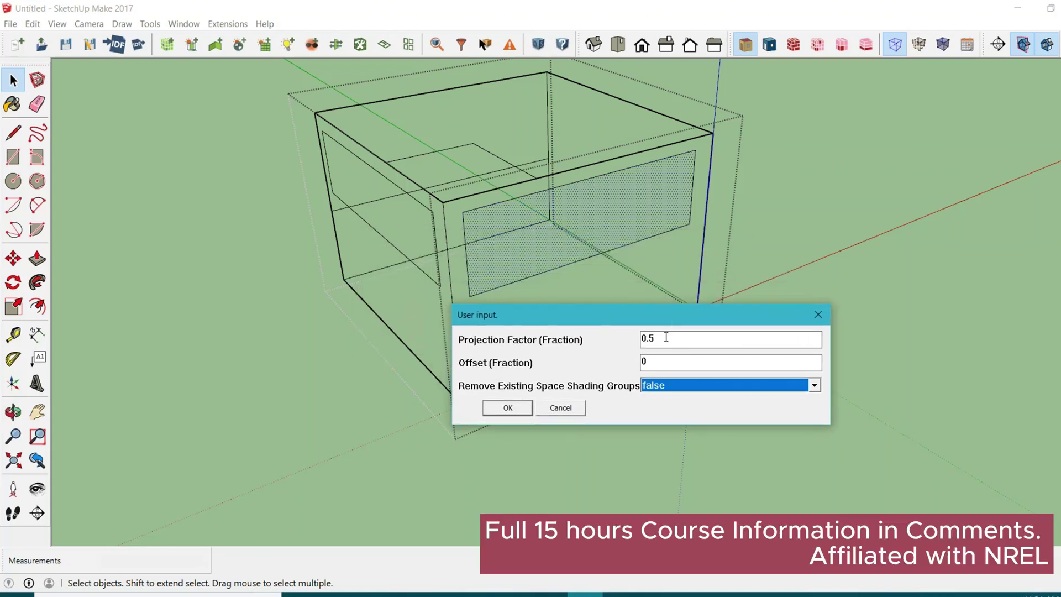
{"action": "left_click", "coordinate": [668, 339]}
{"action": "key", "text": "BackSpace"}
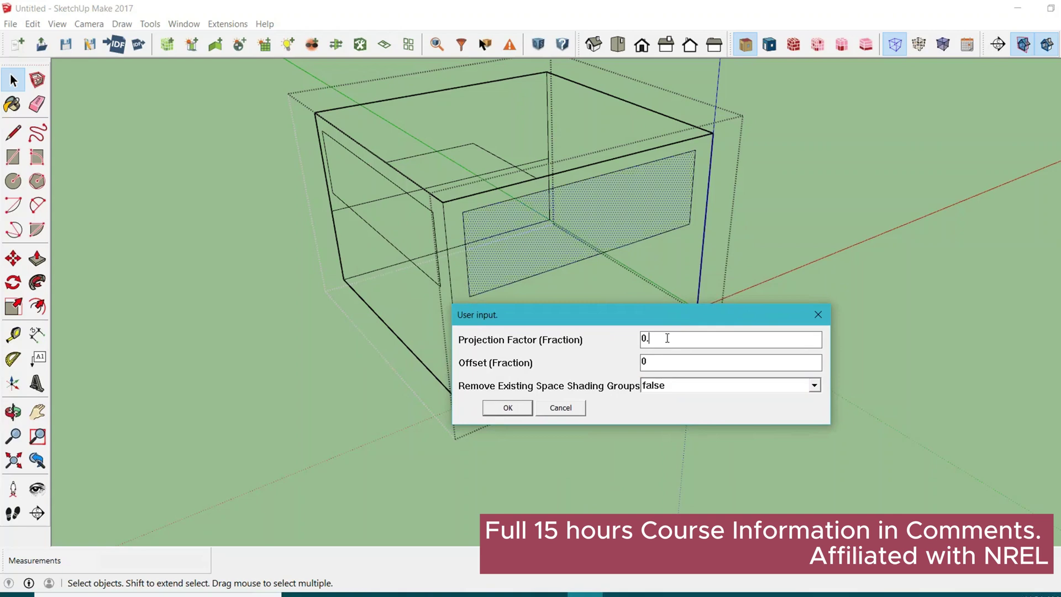
{"action": "type", "text": "3"}
{"action": "left_click", "coordinate": [671, 389]}
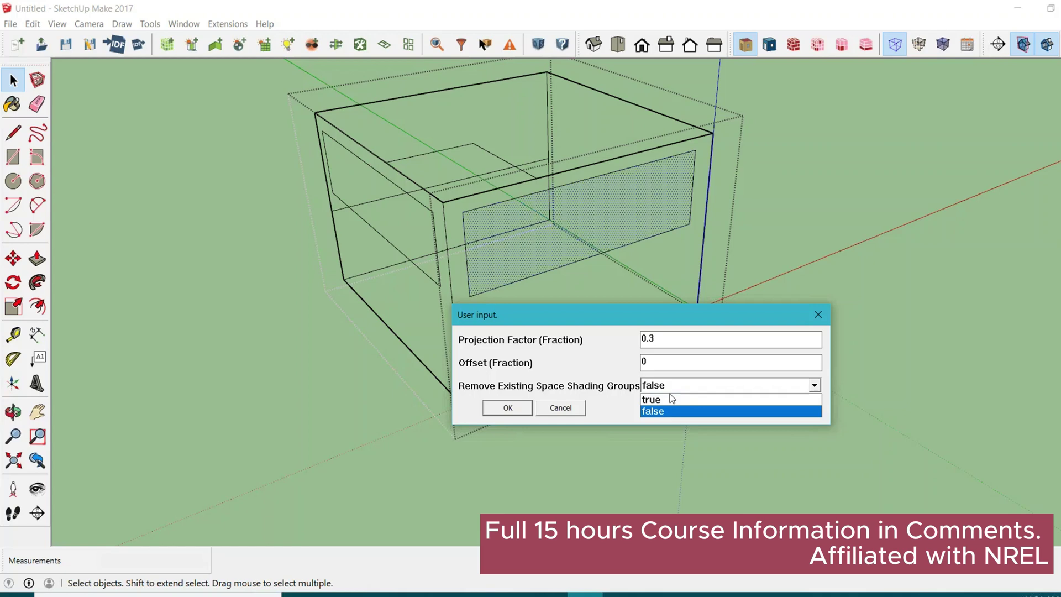
{"action": "left_click", "coordinate": [653, 399]}
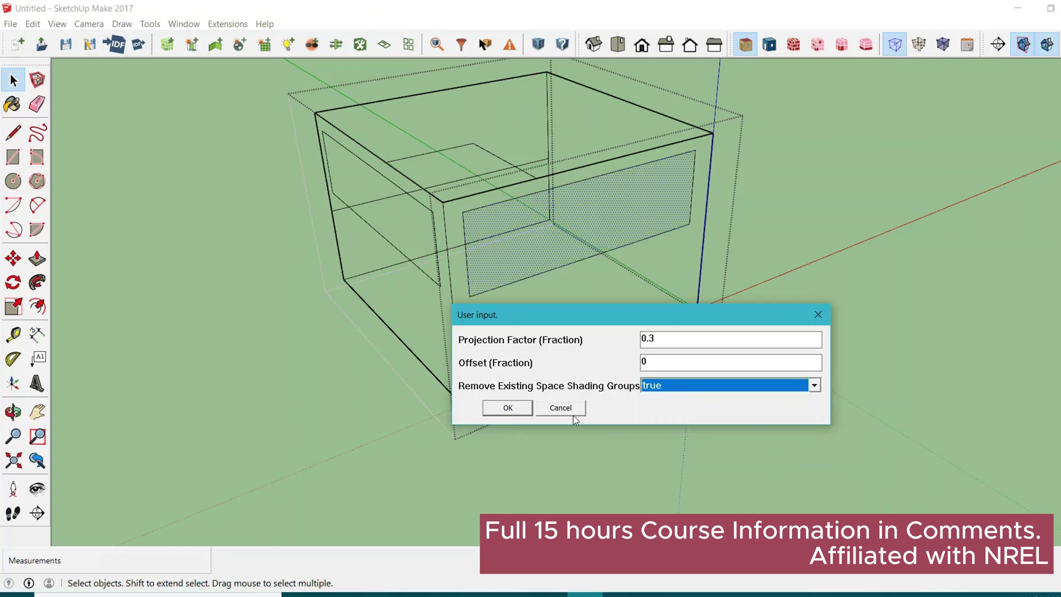
Create the 0.3 overhang on the glazed box and orbit around to inspect it
{"action": "left_click", "coordinate": [508, 408]}
{"action": "mouse_move", "coordinate": [456, 412]}
{"action": "middle_mouse_down"}
{"action": "mouse_move", "coordinate": [573, 362]}
{"action": "mouse_move", "coordinate": [664, 345]}
{"action": "middle_mouse_up"}
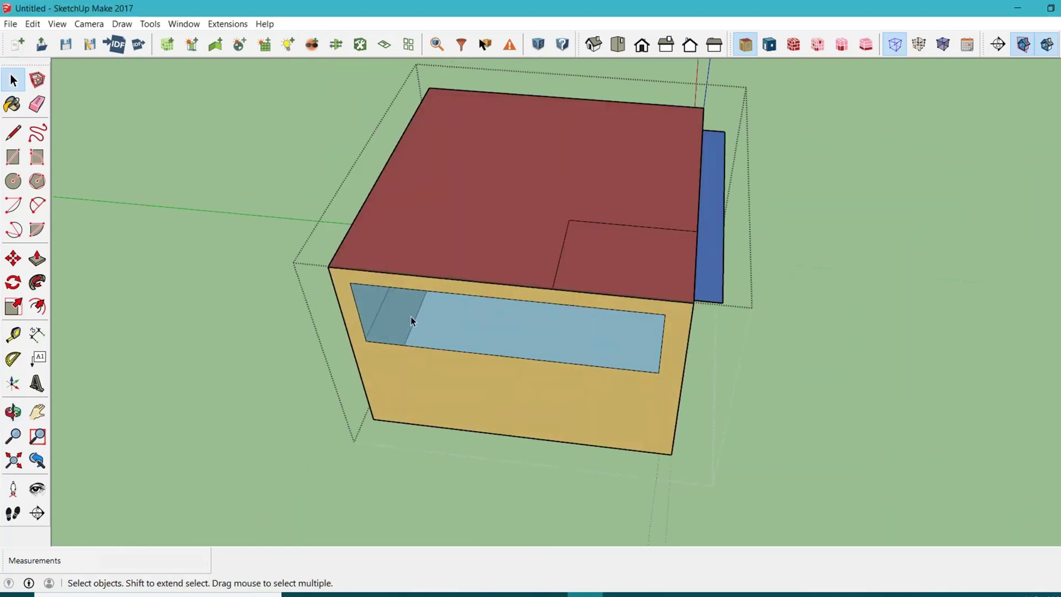
{"action": "middle_click_drag", "start_coordinate": [410, 316], "coordinate": [743, 284]}
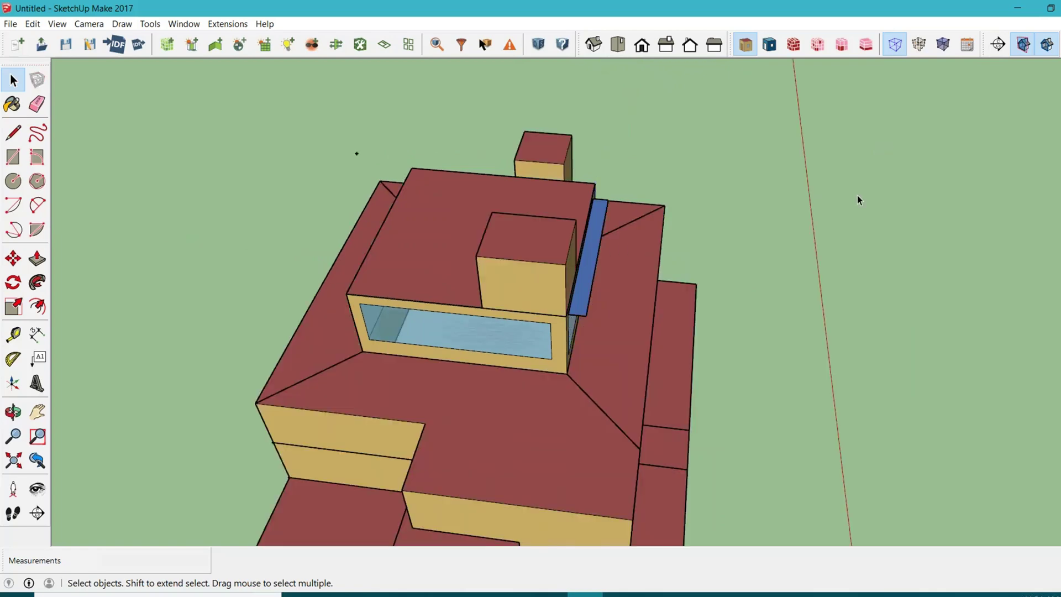
{"action": "scroll", "coordinate": [346, 180], "scroll_direction": "down", "scroll_amount": 5}
{"action": "middle_click_drag", "start_coordinate": [597, 218], "coordinate": [353, 201]}
{"action": "left_click_drag", "start_coordinate": [337, 163], "coordinate": [691, 457]}
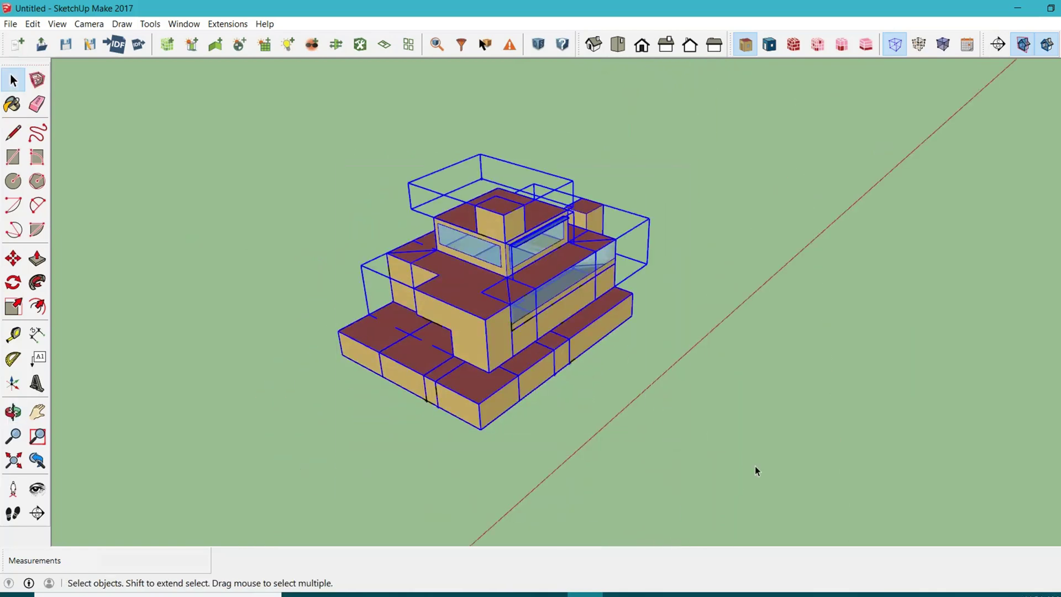
Select all space groups and rerun Add Overhangs by Projection Factor with existing-shading removal true
{"action": "left_click_drag", "start_coordinate": [765, 472], "coordinate": [292, 158]}
{"action": "left_click", "coordinate": [228, 24]}
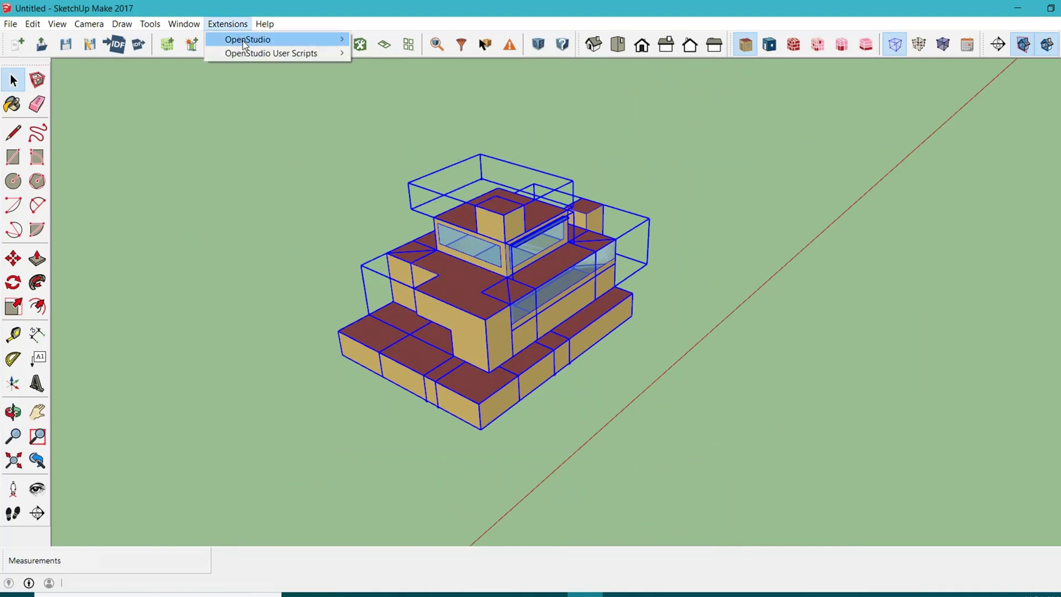
{"action": "mouse_move", "coordinate": [254, 53]}
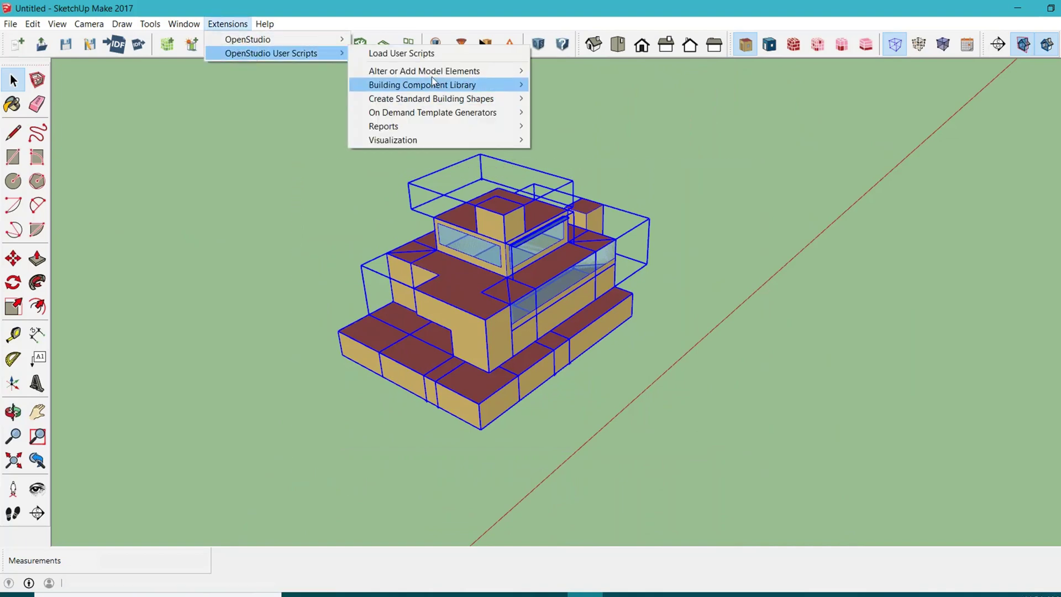
{"action": "mouse_move", "coordinate": [433, 74]}
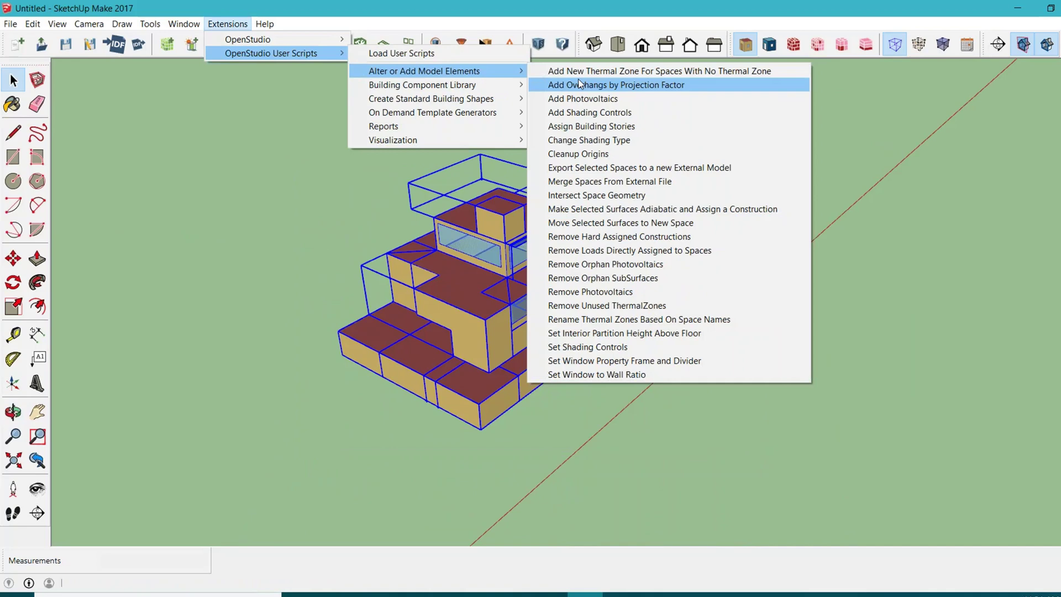
{"action": "left_click", "coordinate": [586, 87]}
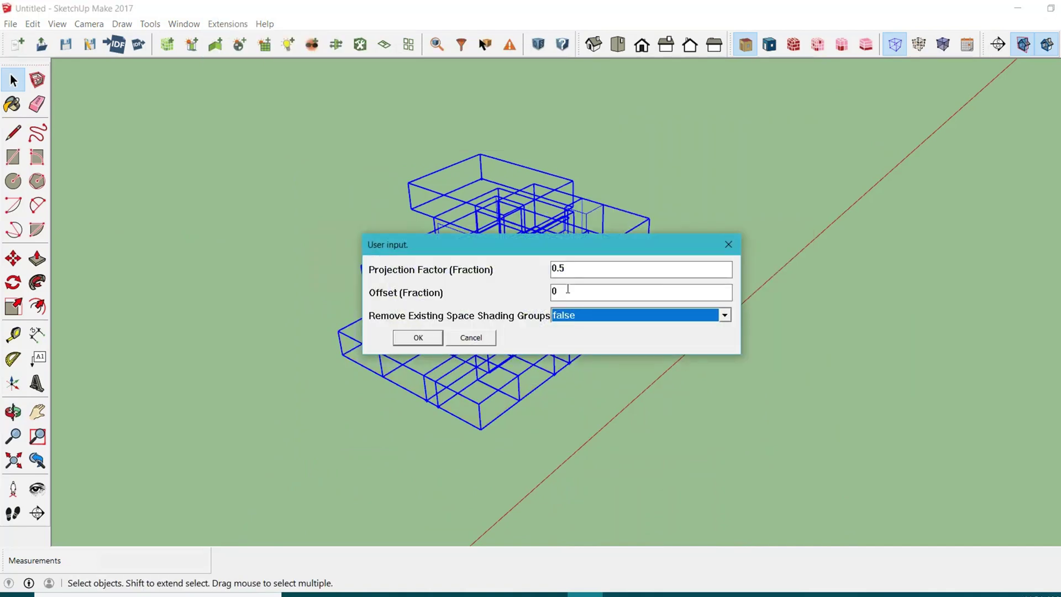
{"action": "left_click", "coordinate": [576, 317]}
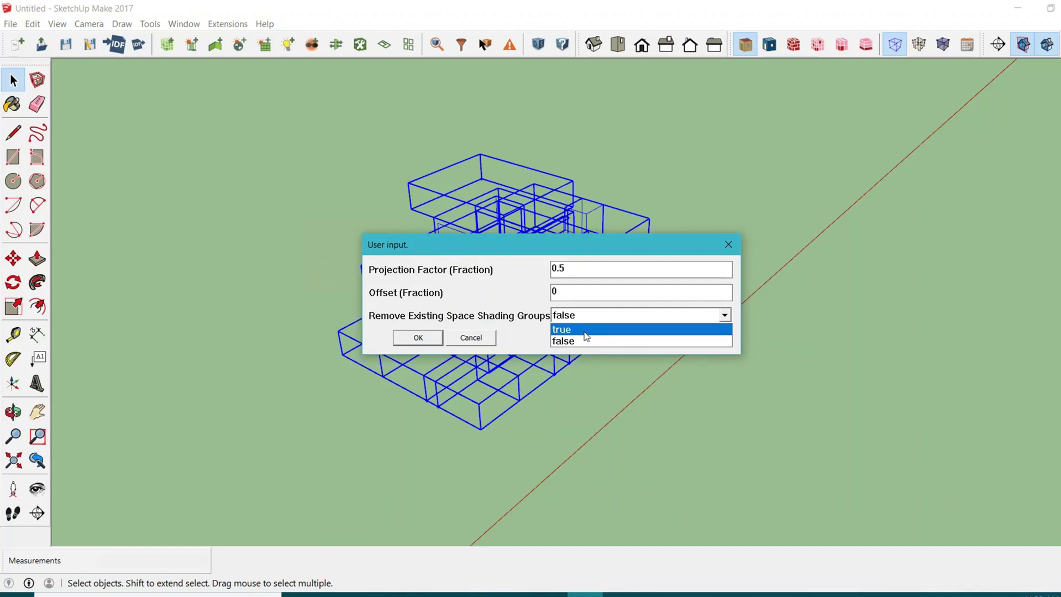
{"action": "left_click", "coordinate": [585, 332]}
Generate the 0.5 overhangs on all spaces and orbit to inspect them
{"action": "left_click", "coordinate": [418, 338]}
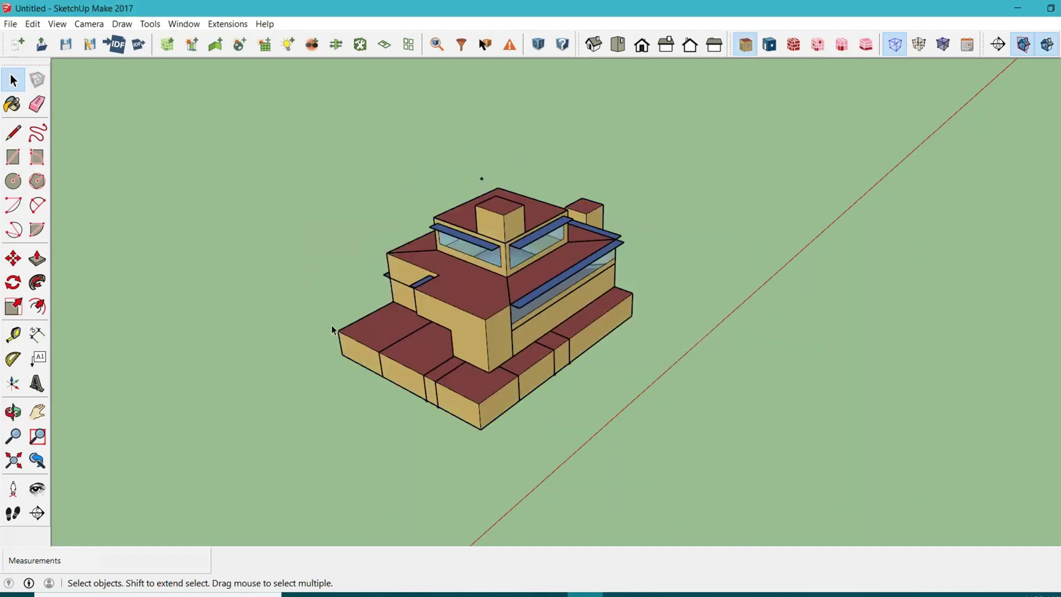
{"action": "scroll", "coordinate": [331, 327], "scroll_direction": "up", "scroll_amount": 2}
{"action": "middle_click_drag", "start_coordinate": [340, 319], "coordinate": [716, 336]}
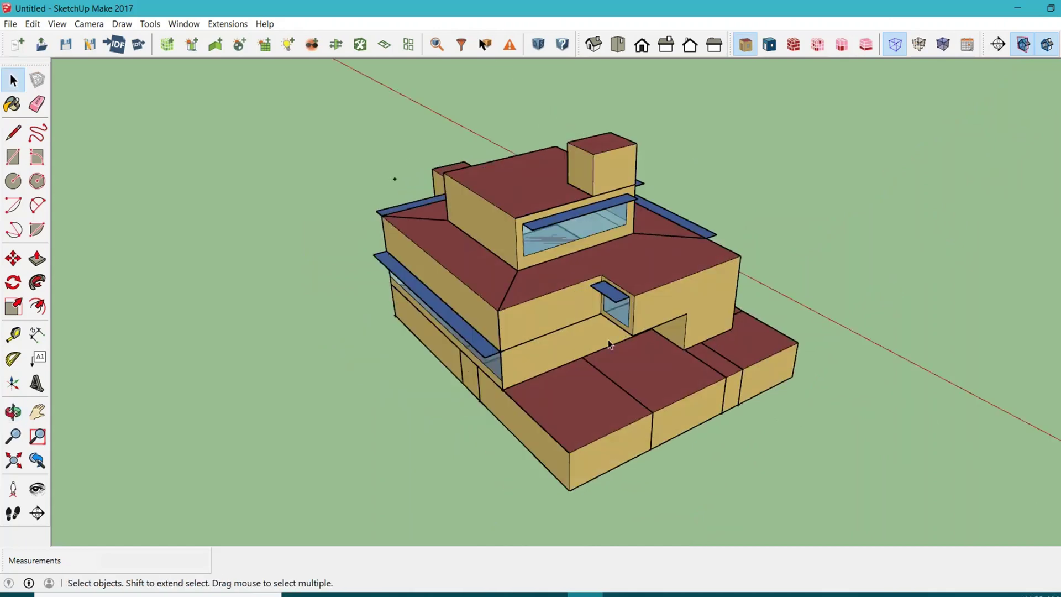
{"action": "middle_click_drag", "start_coordinate": [466, 255], "coordinate": [692, 210]}
{"action": "scroll", "coordinate": [673, 204], "scroll_direction": "up", "scroll_amount": 3}
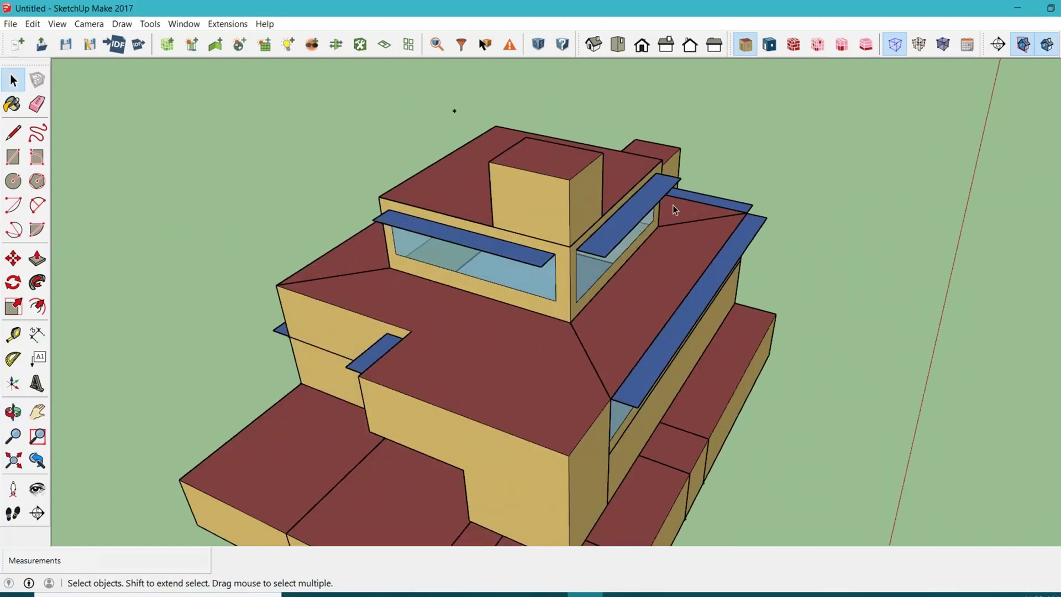
{"action": "scroll", "coordinate": [725, 297], "scroll_direction": "down", "scroll_amount": 5}
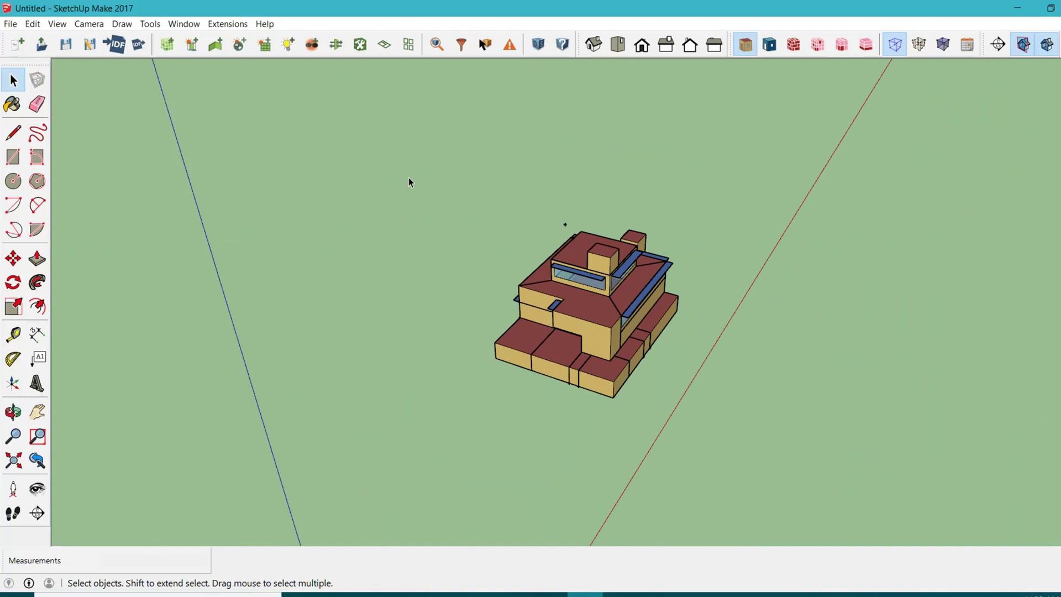
Reselect all spaces and rerun Add Overhangs with Projection Factor 0, removing existing shading groups
{"action": "left_click_drag", "start_coordinate": [409, 182], "coordinate": [710, 425]}
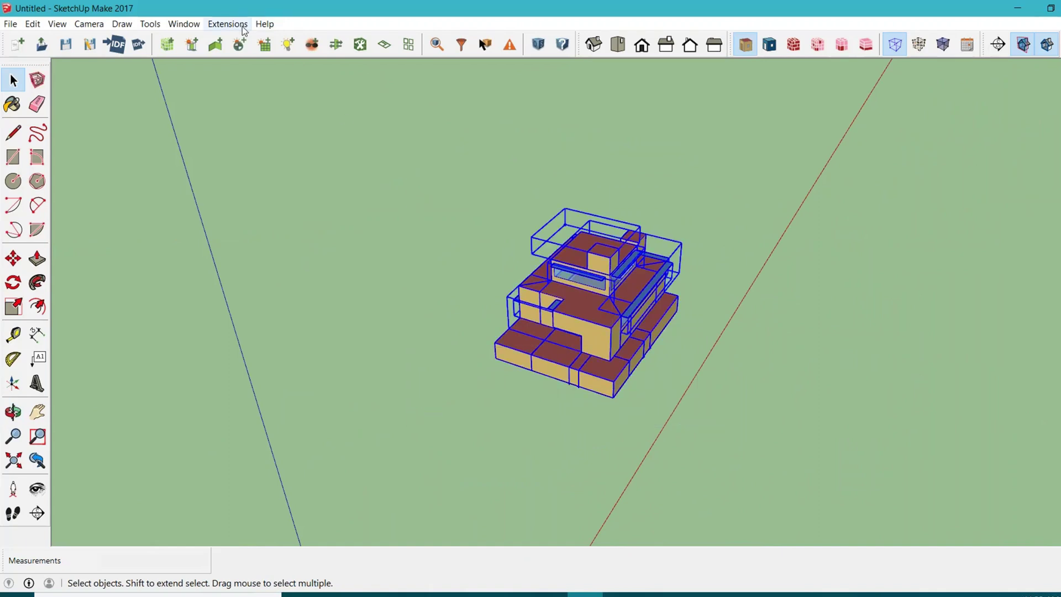
{"action": "left_click", "coordinate": [244, 28]}
{"action": "mouse_move", "coordinate": [258, 54]}
{"action": "mouse_move", "coordinate": [457, 75]}
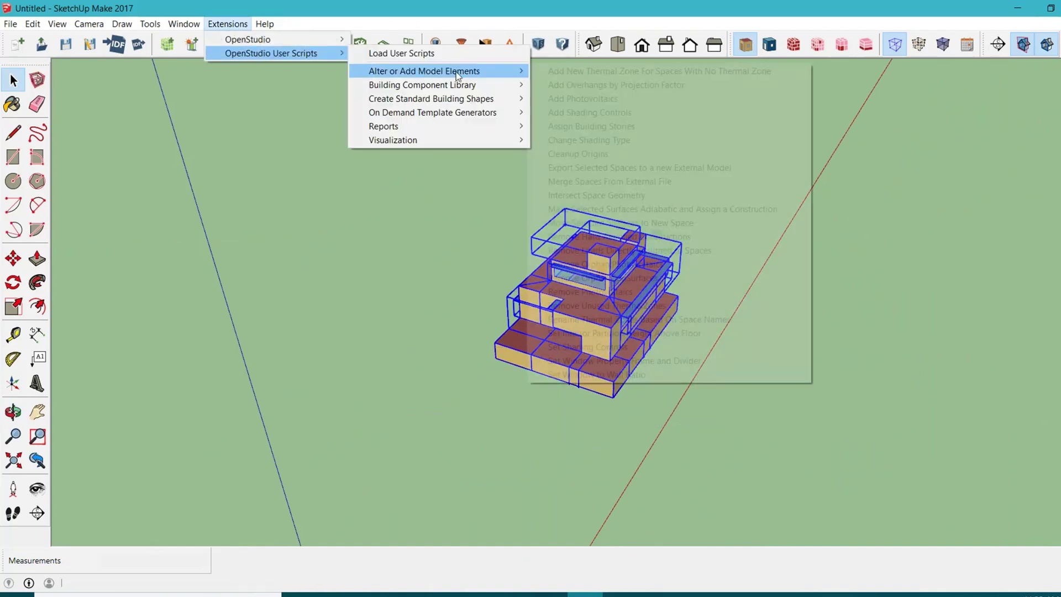
{"action": "left_click", "coordinate": [589, 85]}
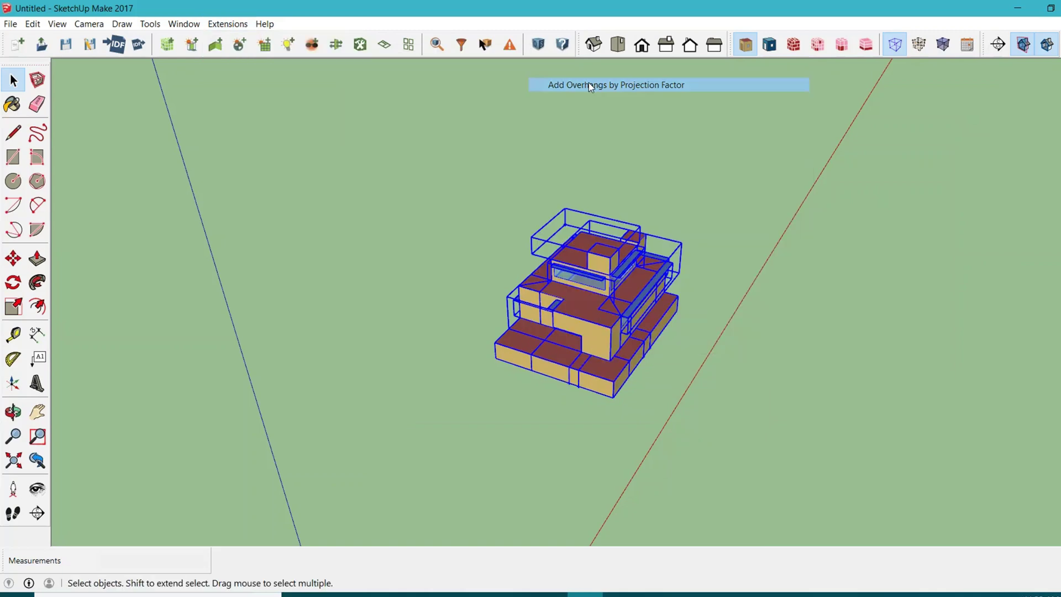
{"action": "double_click", "coordinate": [587, 270]}
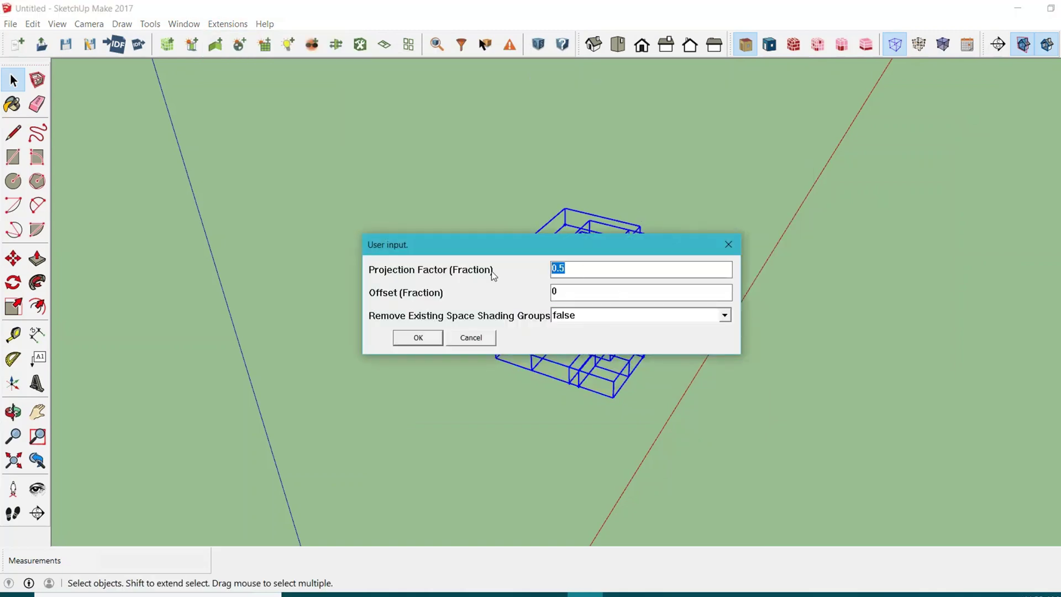
{"action": "type", "text": "0"}
{"action": "left_click", "coordinate": [576, 314]}
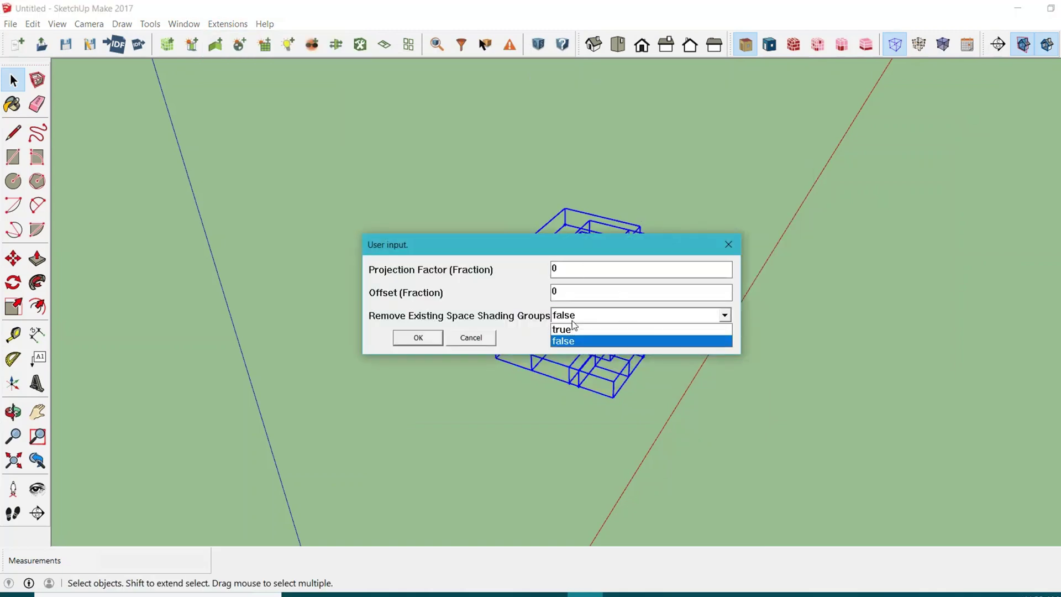
{"action": "left_click", "coordinate": [561, 330]}
{"action": "left_click", "coordinate": [439, 340]}
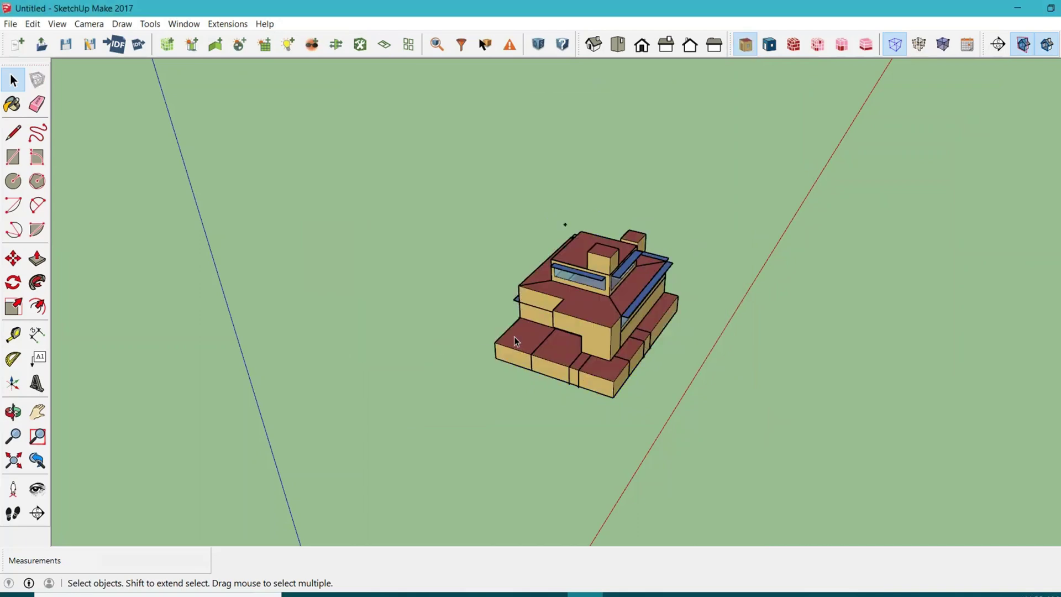
{"action": "scroll", "coordinate": [633, 309], "scroll_direction": "up", "scroll_amount": 5}
{"action": "scroll", "coordinate": [685, 330], "scroll_direction": "down", "scroll_amount": 5}
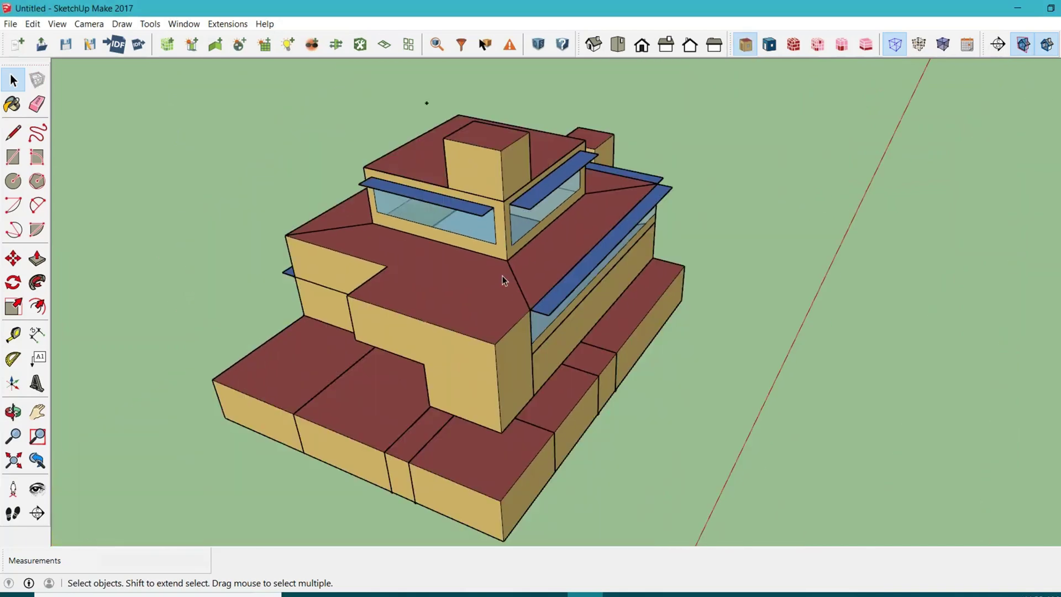
{"action": "middle_click_drag", "start_coordinate": [503, 277], "coordinate": [411, 175]}
{"action": "scroll", "coordinate": [492, 271], "scroll_direction": "up", "scroll_amount": 5}
{"action": "double_click", "coordinate": [476, 246]}
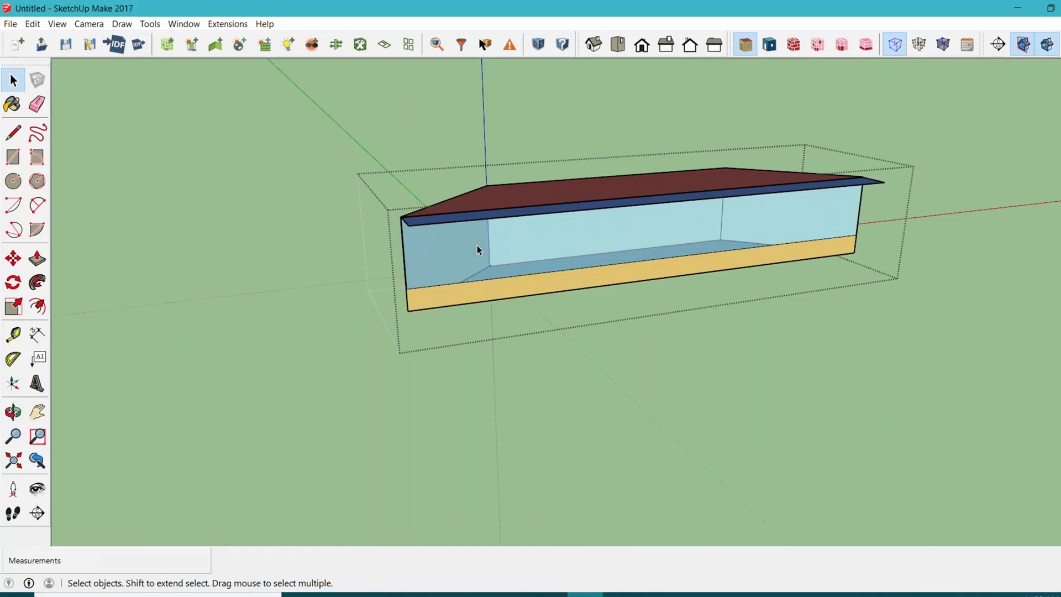
{"action": "middle_click_drag", "start_coordinate": [467, 254], "coordinate": [469, 299]}
{"action": "left_click", "coordinate": [457, 272]}
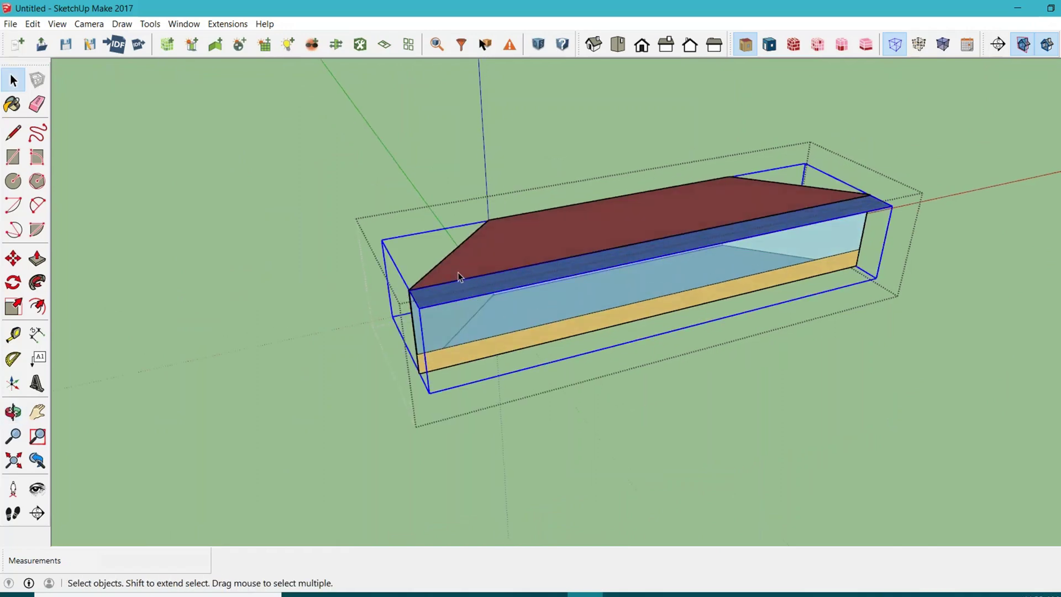
{"action": "left_click", "coordinate": [375, 181]}
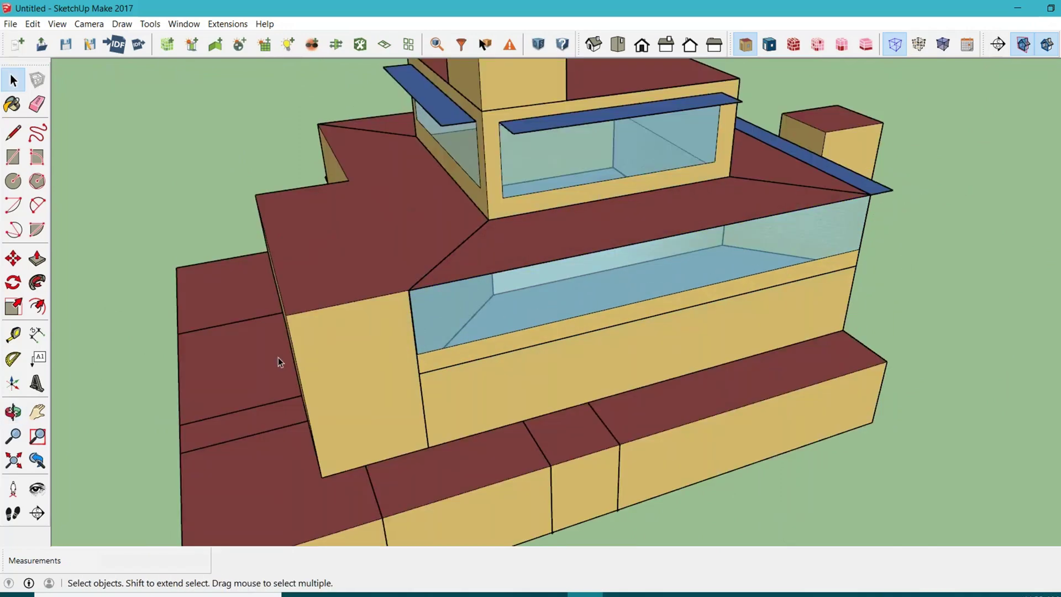
{"action": "middle_click_drag", "start_coordinate": [277, 357], "coordinate": [310, 331]}
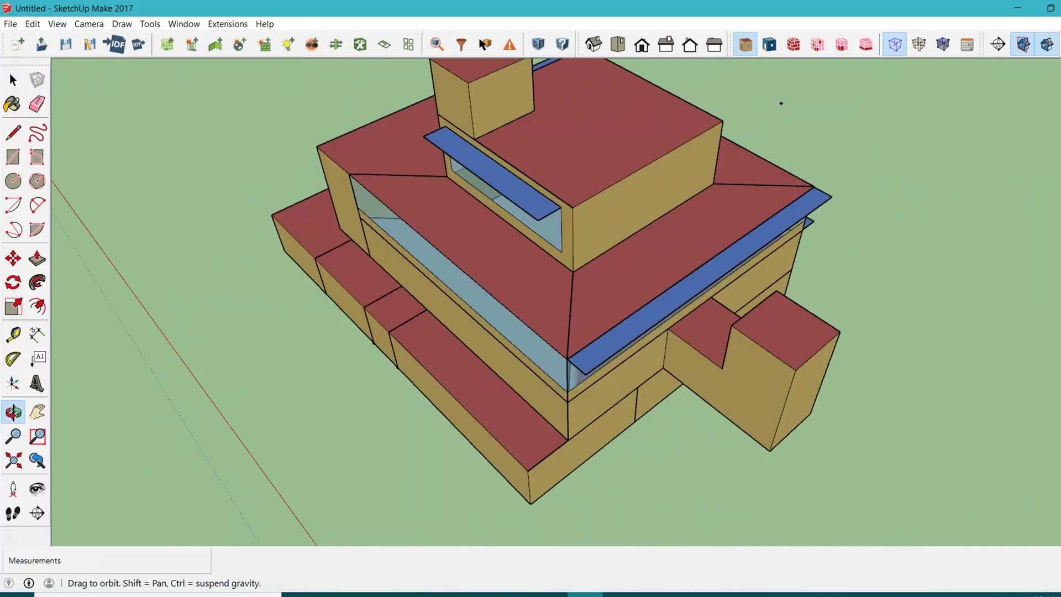
{"action": "left_click", "coordinate": [606, 350]}
{"action": "double_click", "coordinate": [606, 351]}
{"action": "scroll", "coordinate": [616, 365], "scroll_direction": "up", "scroll_amount": 3}
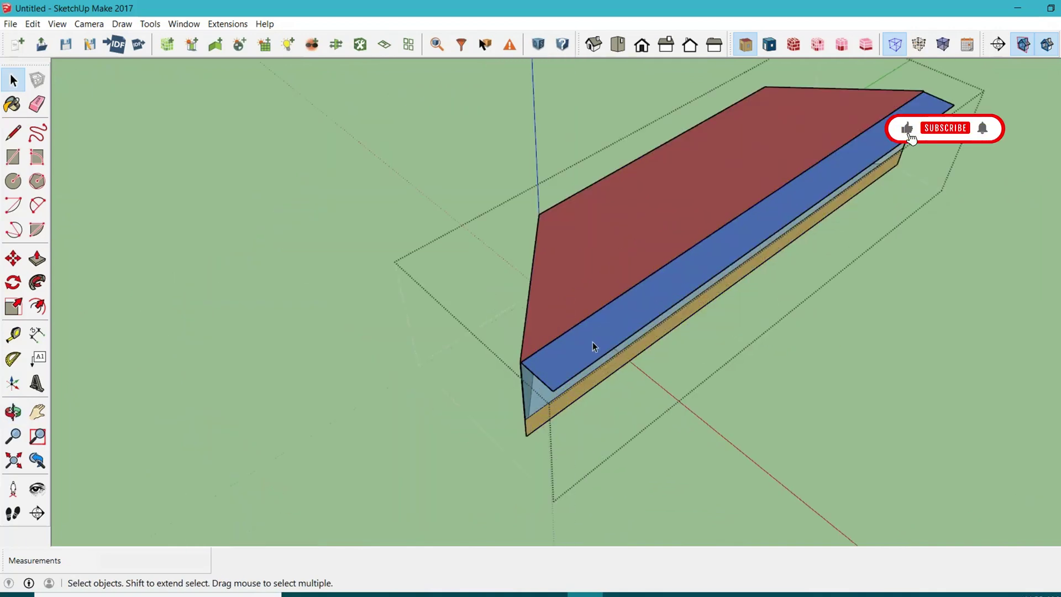
{"action": "left_click", "coordinate": [594, 344]}
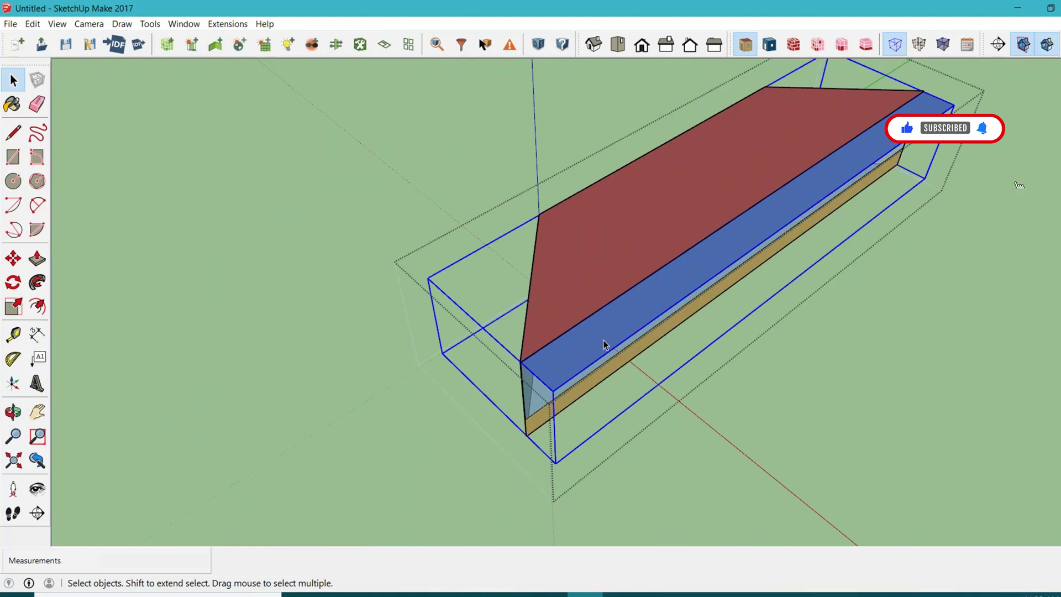
{"action": "left_click", "coordinate": [1024, 387]}
{"action": "left_click", "coordinate": [1020, 387]}
{"action": "scroll", "coordinate": [538, 396], "scroll_direction": "down", "scroll_amount": 5}
{"action": "middle_click_drag", "start_coordinate": [538, 396], "coordinate": [542, 279]}
{"action": "scroll", "coordinate": [608, 265], "scroll_direction": "up", "scroll_amount": 3}
{"action": "scroll", "coordinate": [543, 279], "scroll_direction": "up", "scroll_amount": 3}
{"action": "double_click", "coordinate": [544, 280]}
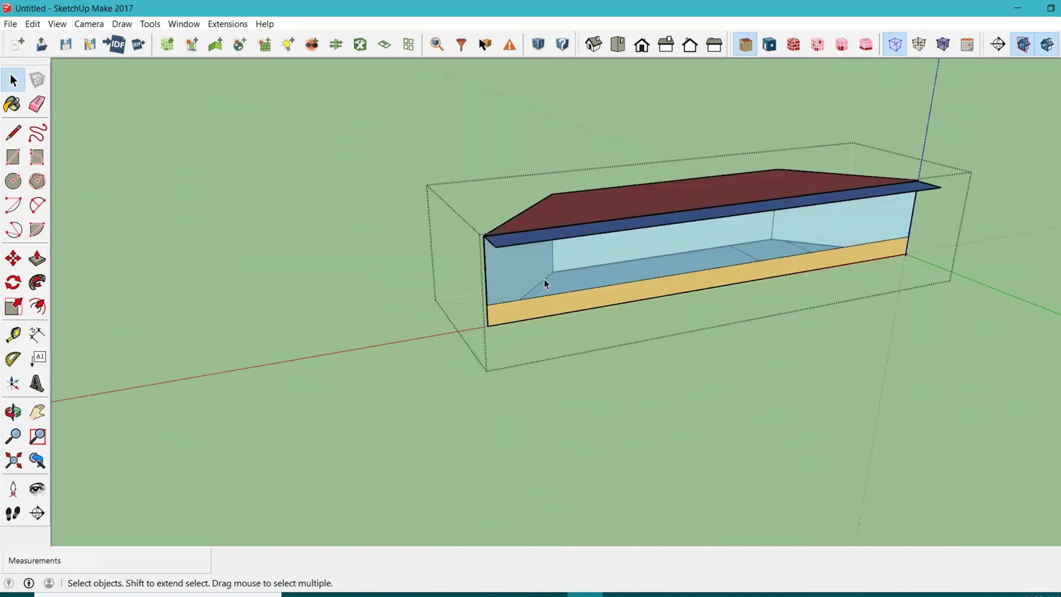
{"action": "left_click", "coordinate": [544, 241]}
{"action": "left_click", "coordinate": [968, 366]}
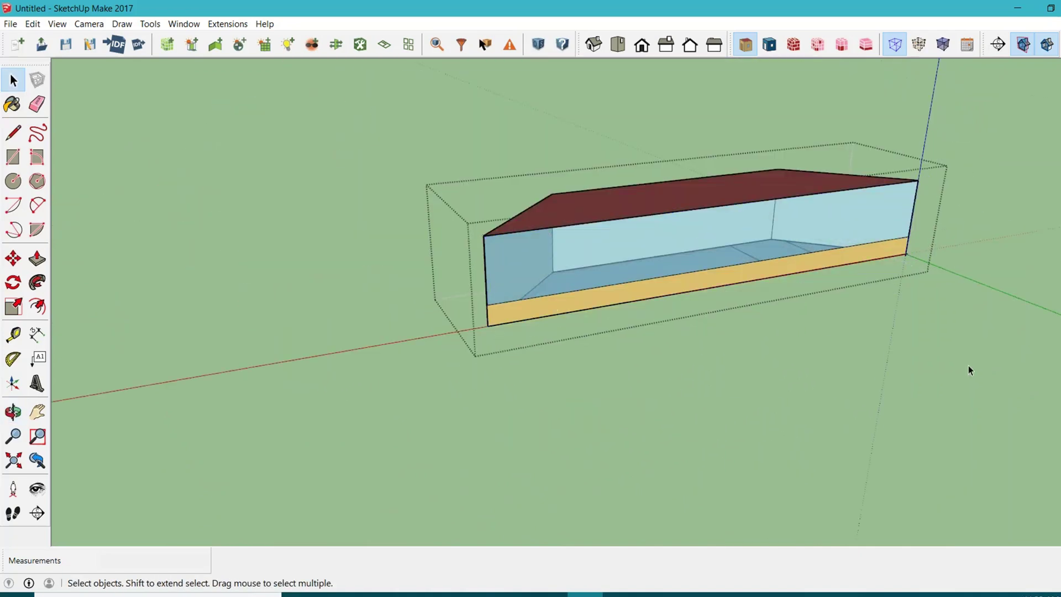
{"action": "left_click", "coordinate": [969, 366]}
{"action": "middle_click_drag", "start_coordinate": [969, 366], "coordinate": [296, 324]}
{"action": "key", "text": "space"}
{"action": "scroll", "coordinate": [575, 214], "scroll_direction": "up", "scroll_amount": 3}
{"action": "double_click", "coordinate": [563, 214]}
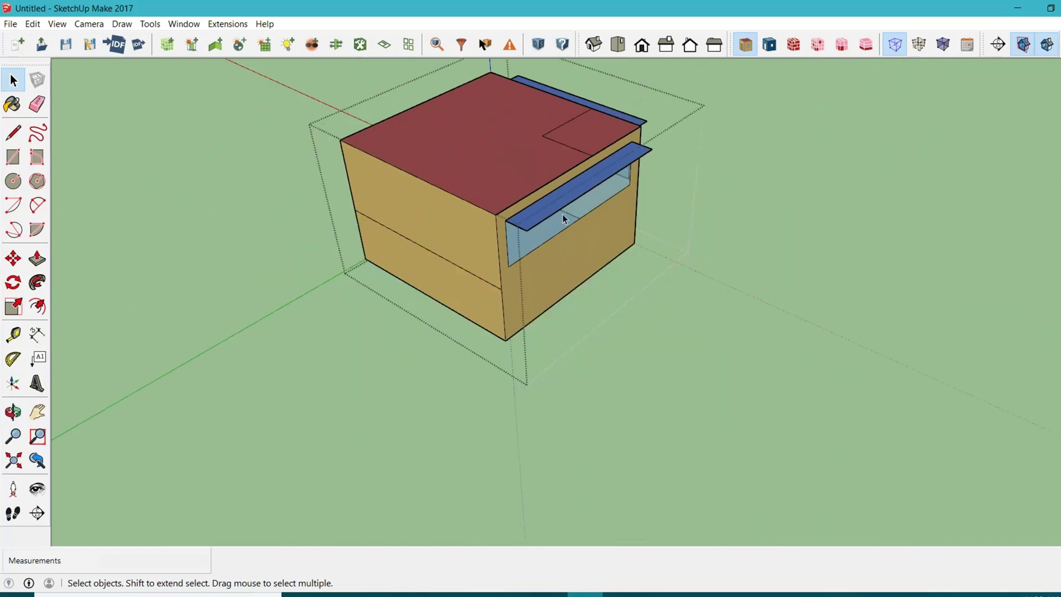
{"action": "left_click", "coordinate": [570, 206]}
{"action": "left_click", "coordinate": [812, 205]}
{"action": "left_click", "coordinate": [940, 148]}
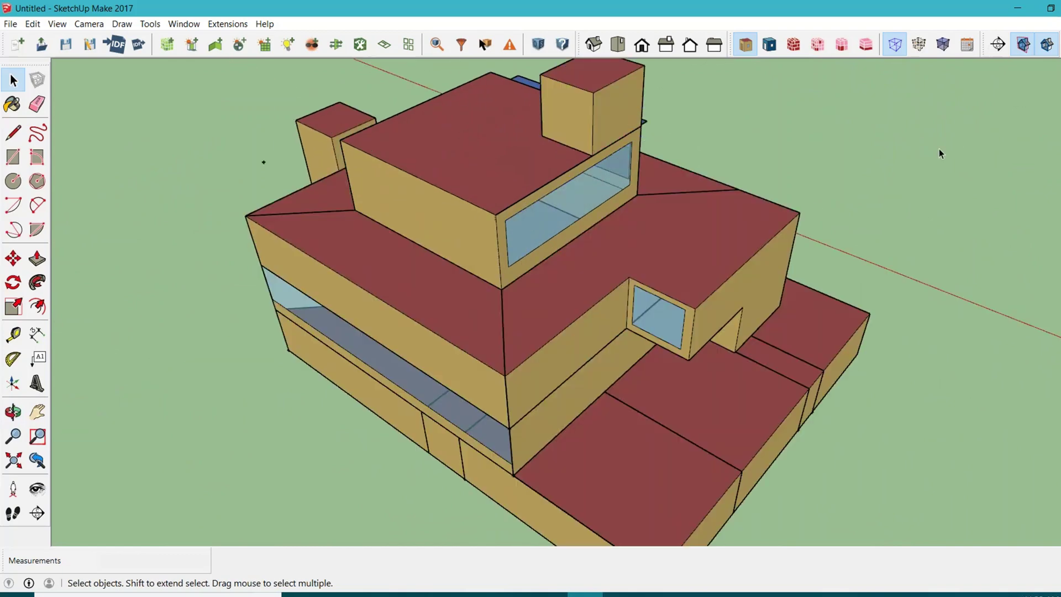
{"action": "middle_click_drag", "start_coordinate": [572, 353], "coordinate": [644, 159]}
{"action": "scroll", "coordinate": [659, 261], "scroll_direction": "up", "scroll_amount": 5}
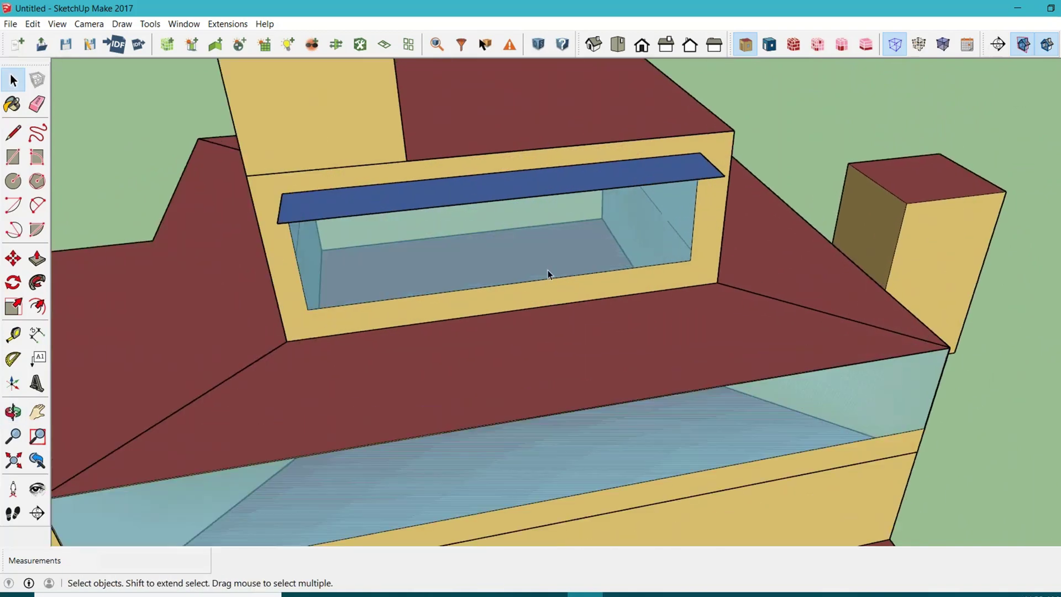
{"action": "scroll", "coordinate": [477, 249], "scroll_direction": "down", "scroll_amount": 6}
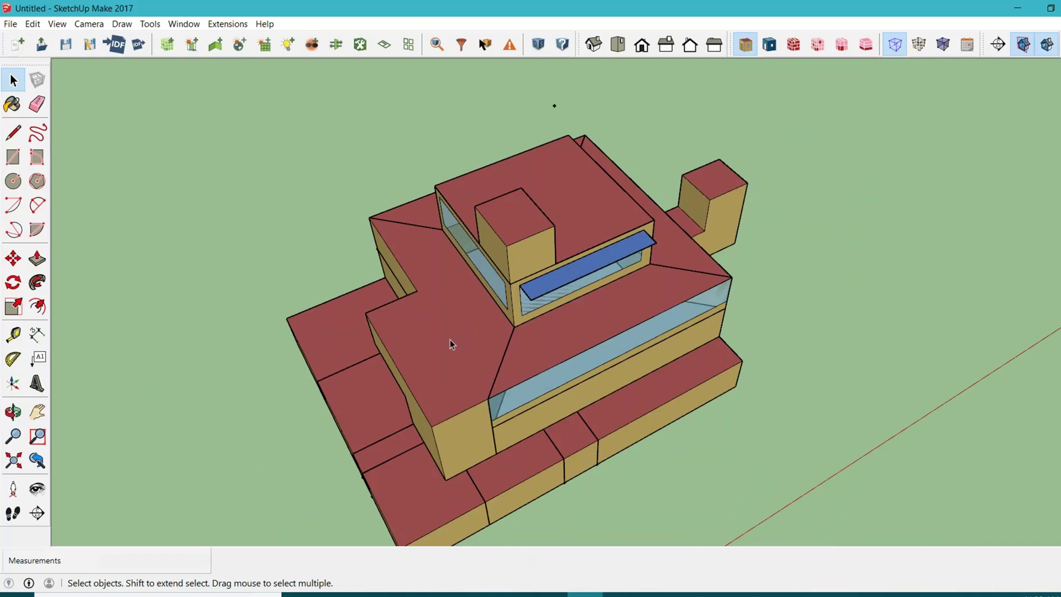
Orbit and zoom around the building to compare the shaded upper box with the bare glazed band
{"action": "scroll", "coordinate": [453, 337], "scroll_direction": "down", "scroll_amount": 2}
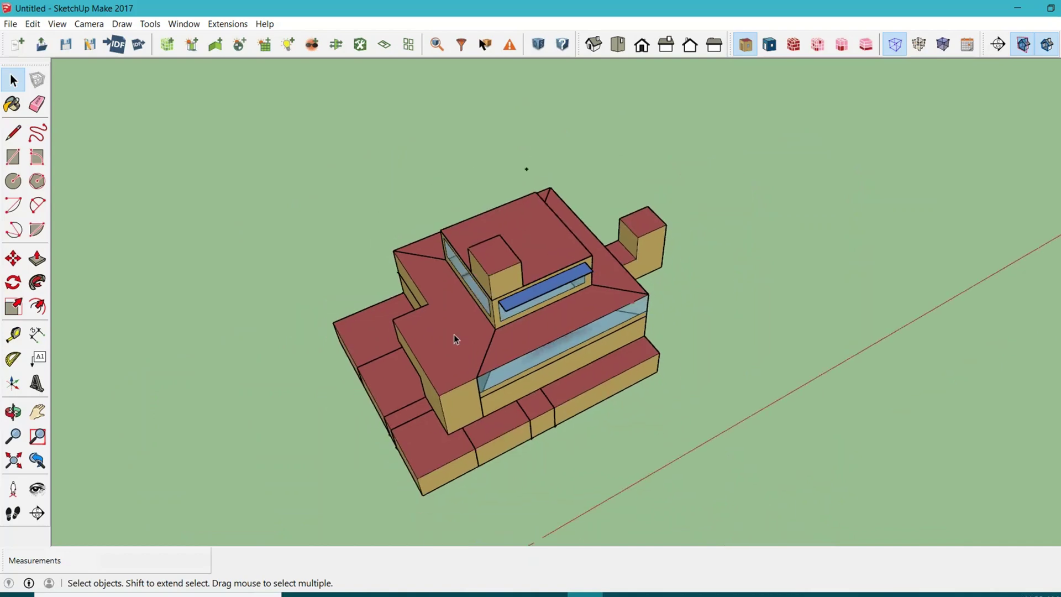
{"action": "middle_click_drag", "start_coordinate": [562, 467], "coordinate": [479, 334]}
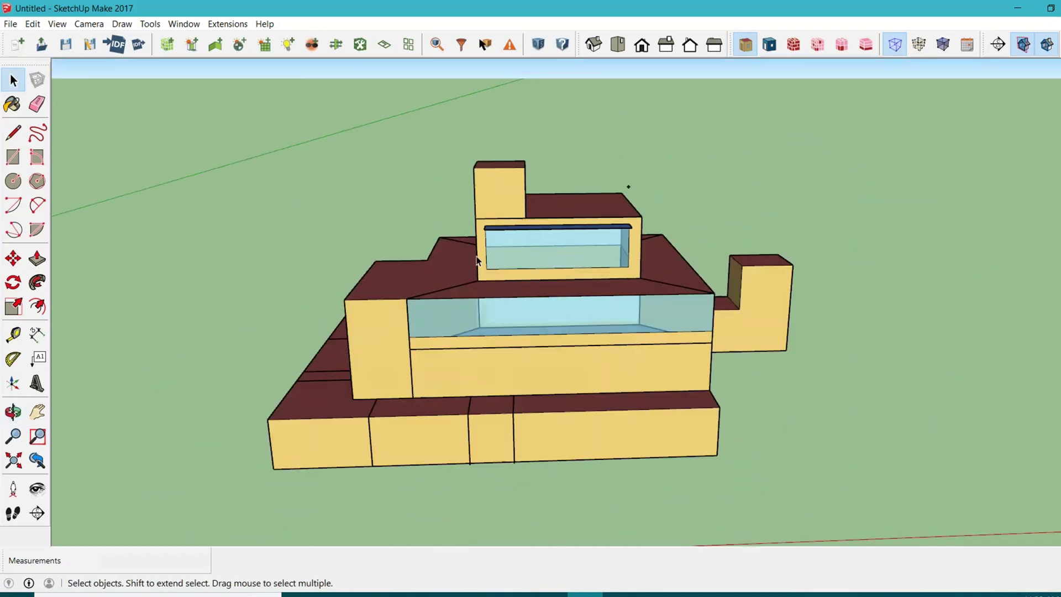
{"action": "scroll", "coordinate": [479, 334], "scroll_direction": "up", "scroll_amount": 2}
{"action": "scroll", "coordinate": [382, 336], "scroll_direction": "up", "scroll_amount": 5}
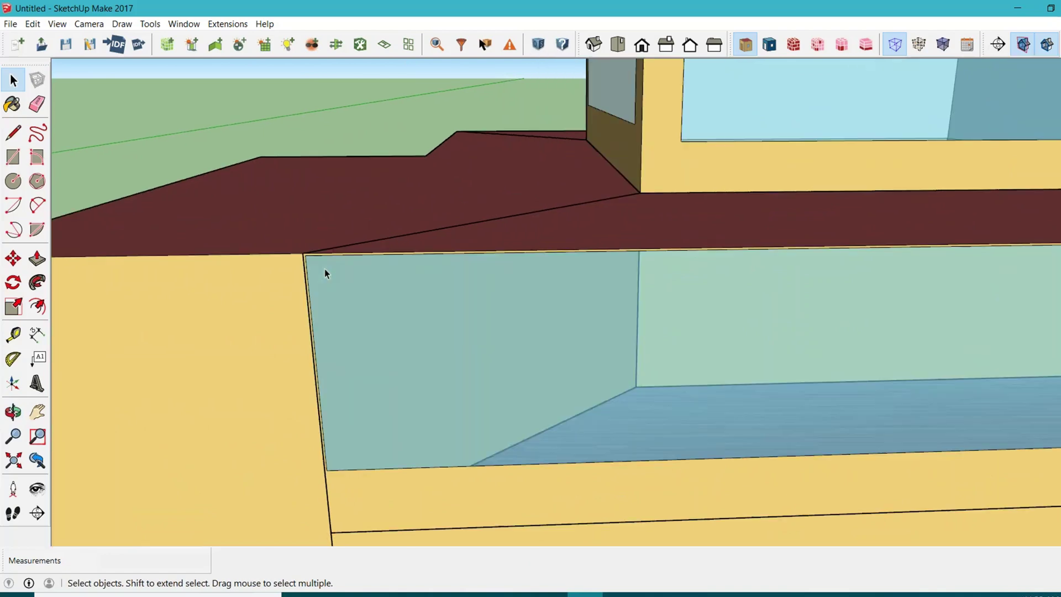
{"action": "scroll", "coordinate": [316, 274], "scroll_direction": "down", "scroll_amount": 4}
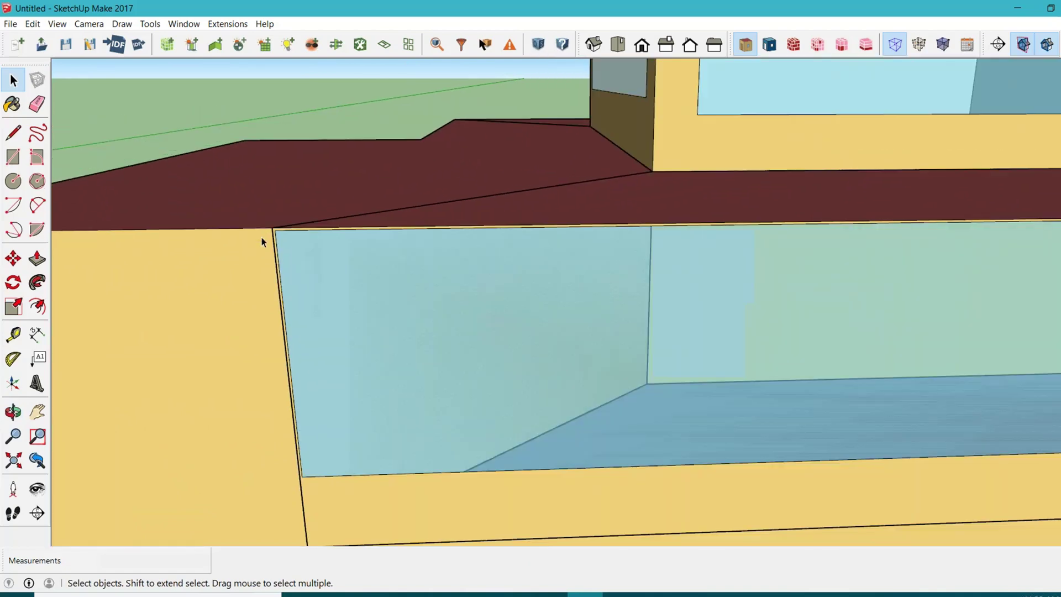
{"action": "scroll", "coordinate": [308, 284], "scroll_direction": "down", "scroll_amount": 3}
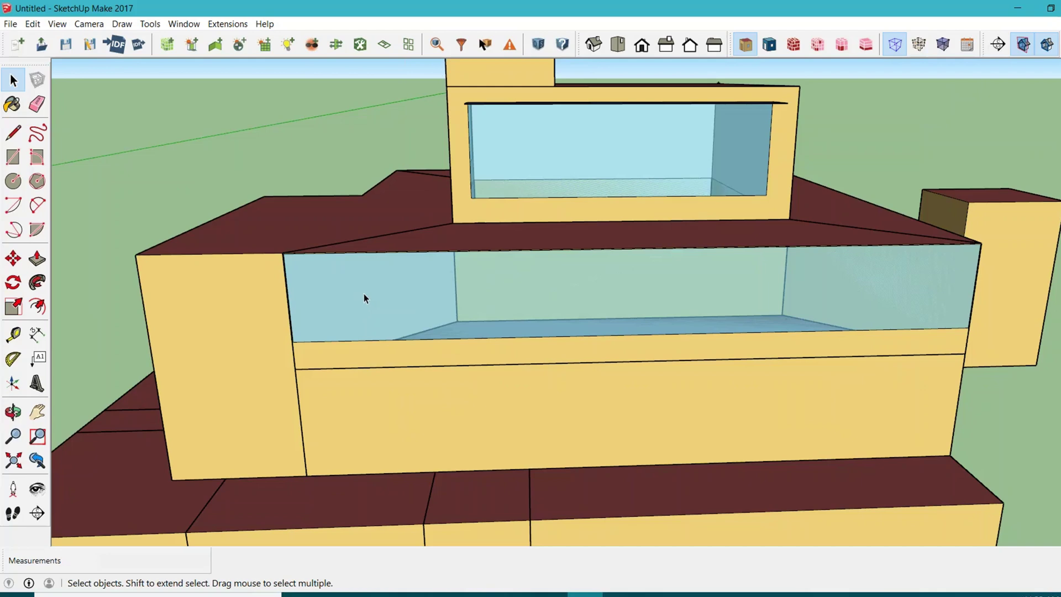
{"action": "scroll", "coordinate": [364, 298], "scroll_direction": "down", "scroll_amount": 6}
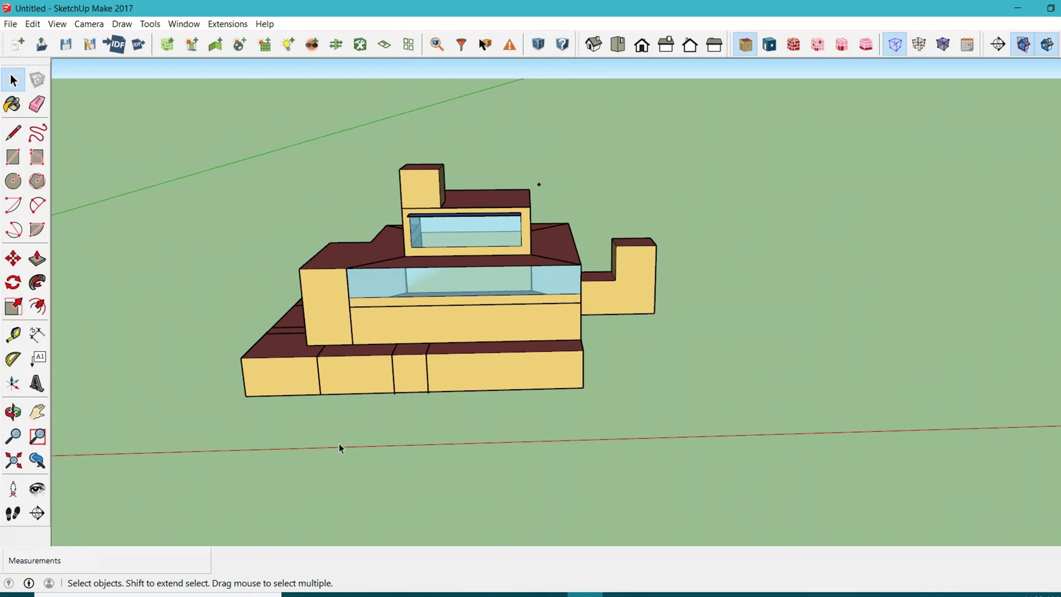
{"action": "middle_click_drag", "start_coordinate": [250, 429], "coordinate": [547, 407]}
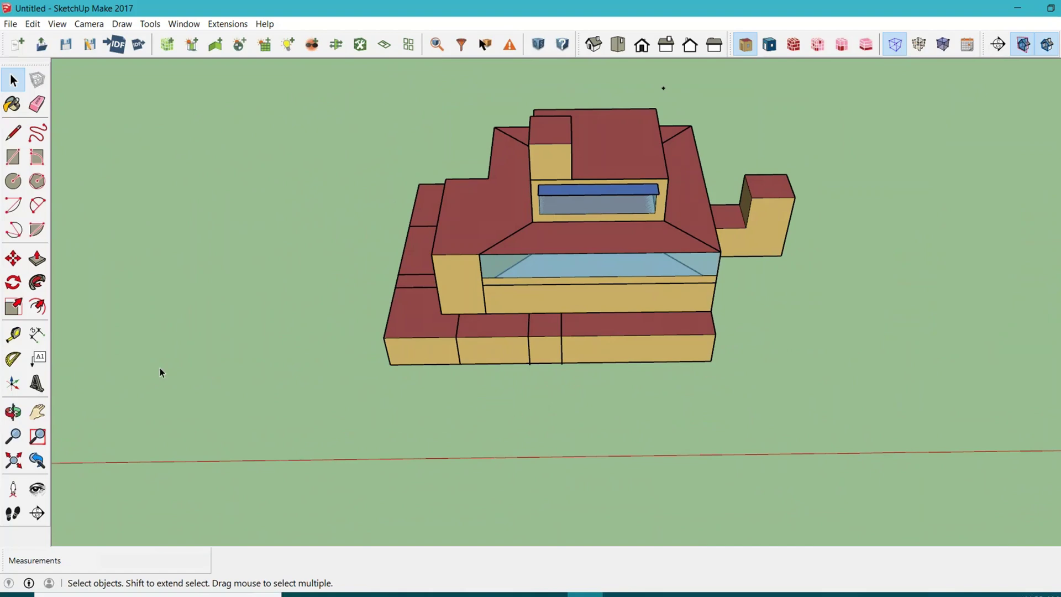
{"action": "scroll", "coordinate": [585, 296], "scroll_direction": "up", "scroll_amount": 3}
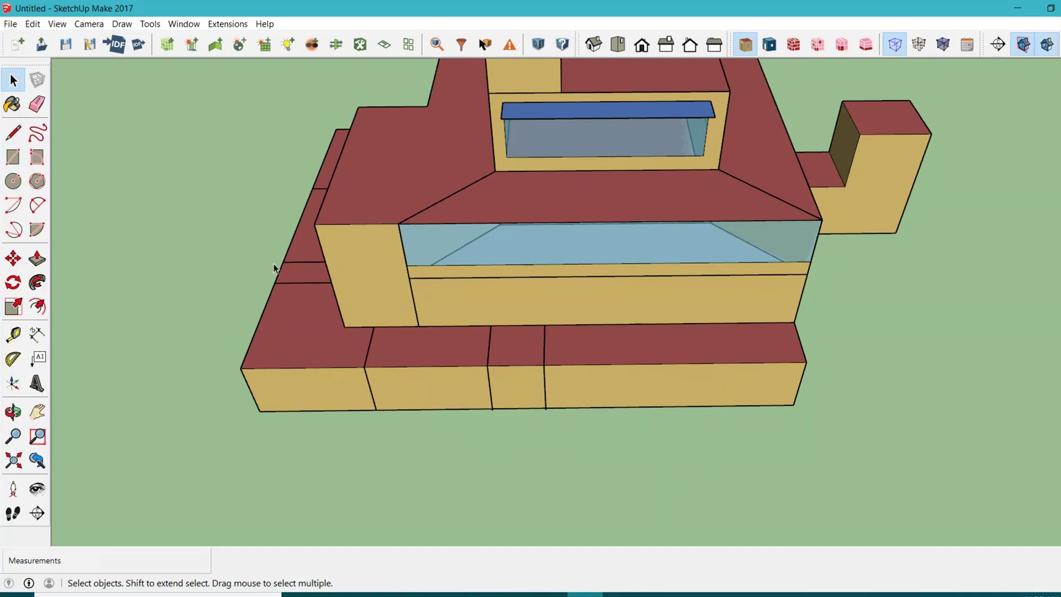
{"action": "scroll", "coordinate": [471, 219], "scroll_direction": "up", "scroll_amount": 6}
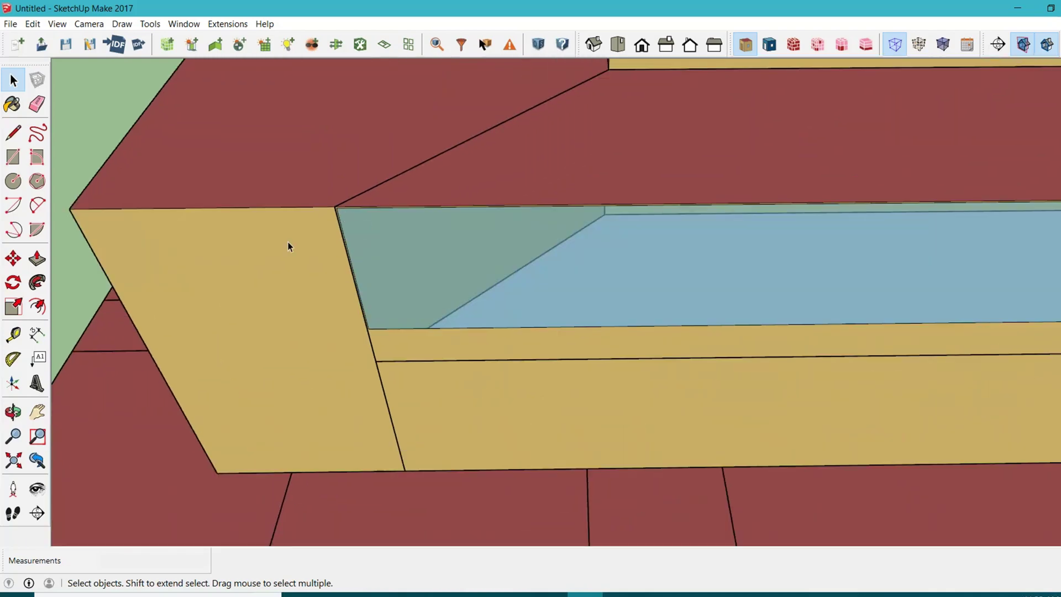
{"action": "scroll", "coordinate": [304, 241], "scroll_direction": "down", "scroll_amount": 3}
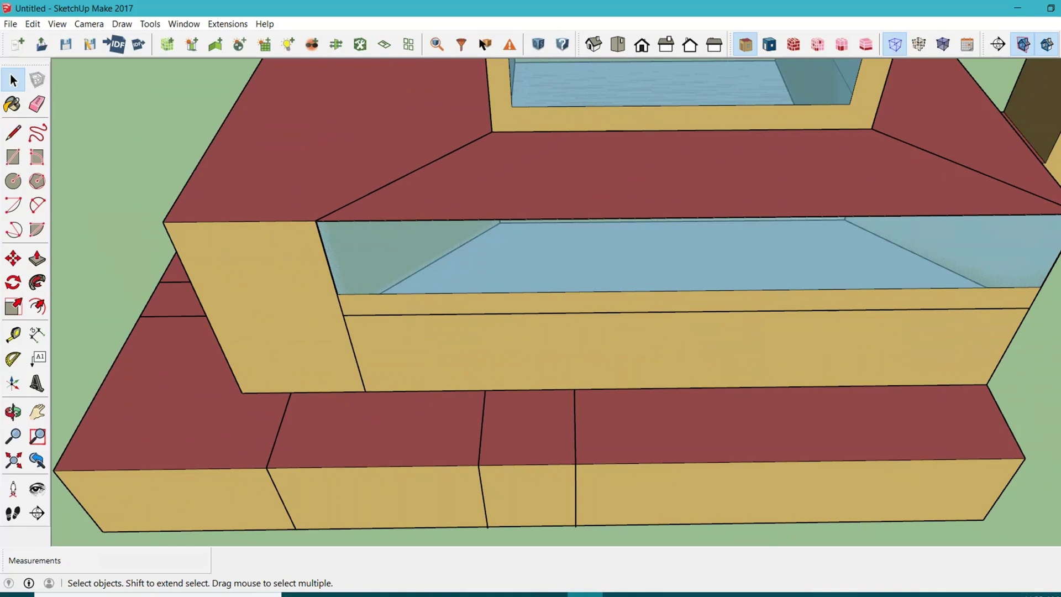
{"action": "scroll", "coordinate": [376, 232], "scroll_direction": "down", "scroll_amount": 4}
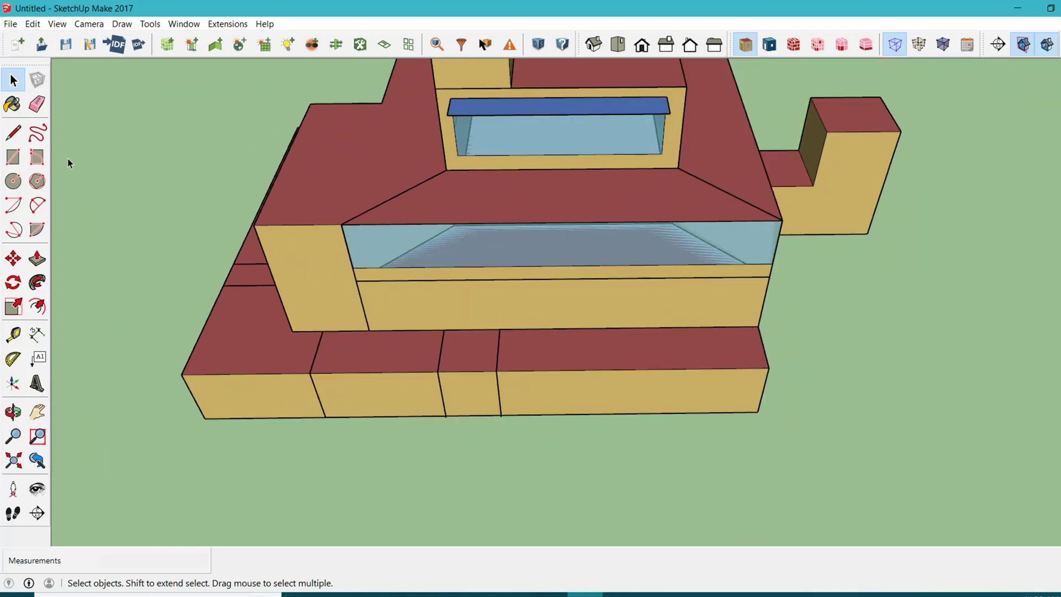
Draw a rectangle from the glass corner to the bottom edge of the lower space's glazed front
{"action": "left_click", "coordinate": [13, 157]}
{"action": "scroll", "coordinate": [331, 216], "scroll_direction": "up", "scroll_amount": 5}
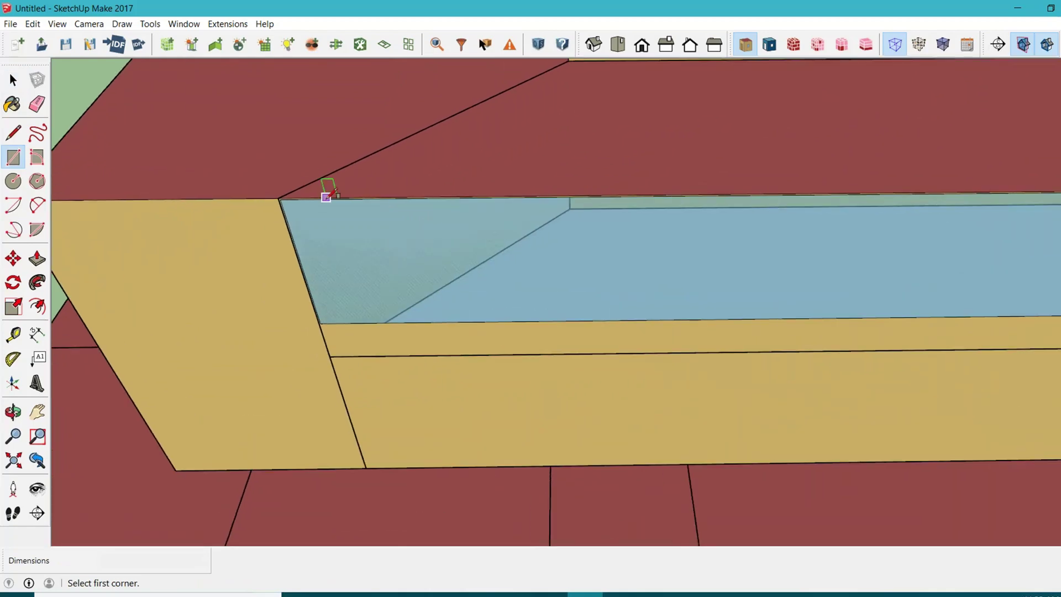
{"action": "scroll", "coordinate": [324, 195], "scroll_direction": "up", "scroll_amount": 1}
{"action": "left_click", "coordinate": [273, 198]}
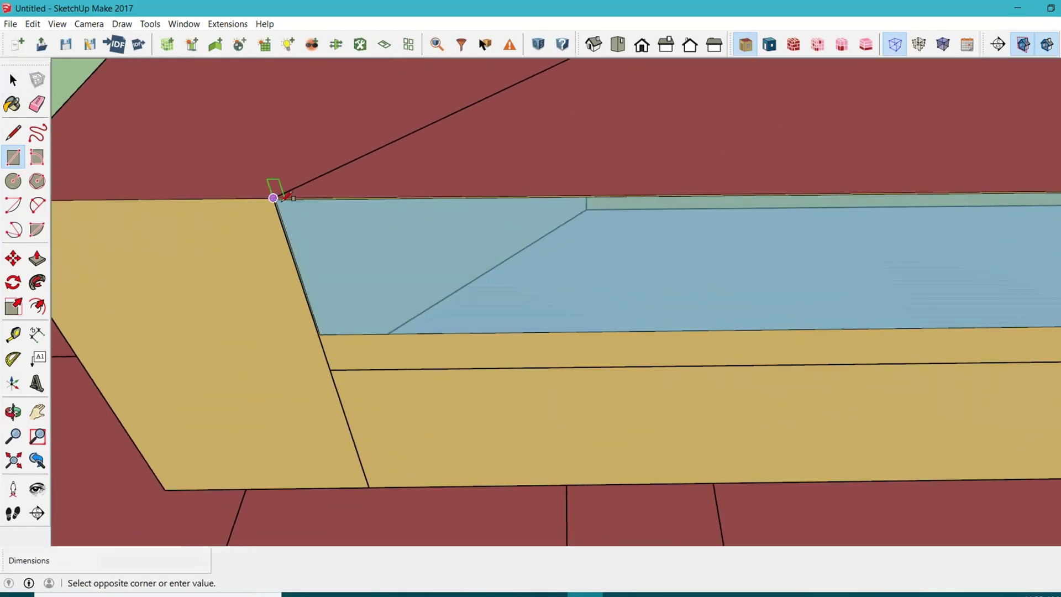
{"action": "scroll", "coordinate": [403, 249], "scroll_direction": "down", "scroll_amount": 2}
{"action": "scroll", "coordinate": [486, 237], "scroll_direction": "down", "scroll_amount": 3}
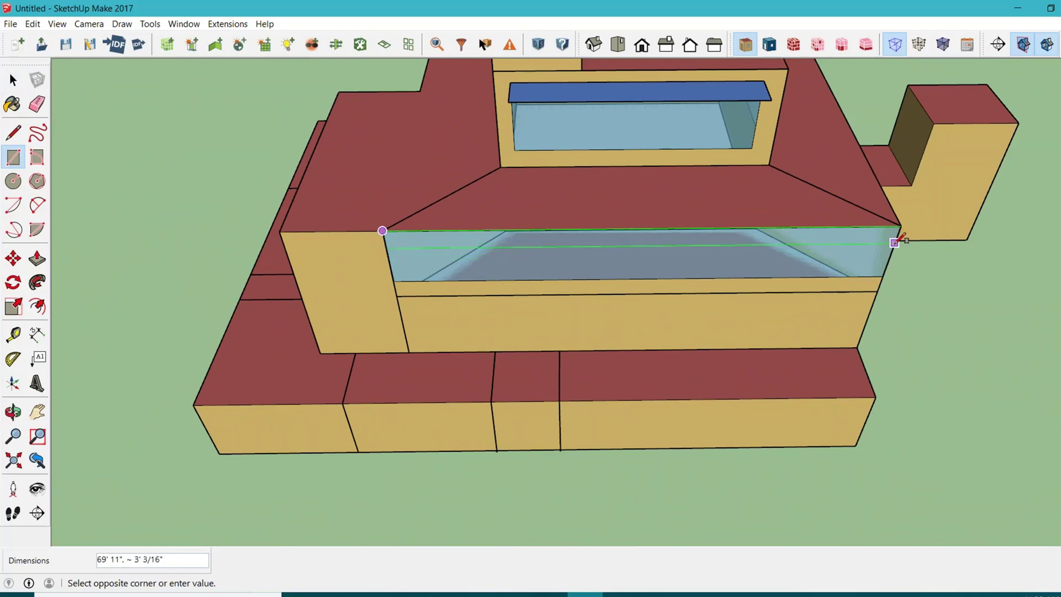
{"action": "scroll", "coordinate": [897, 240], "scroll_direction": "up", "scroll_amount": 1}
{"action": "scroll", "coordinate": [896, 240], "scroll_direction": "up", "scroll_amount": 3}
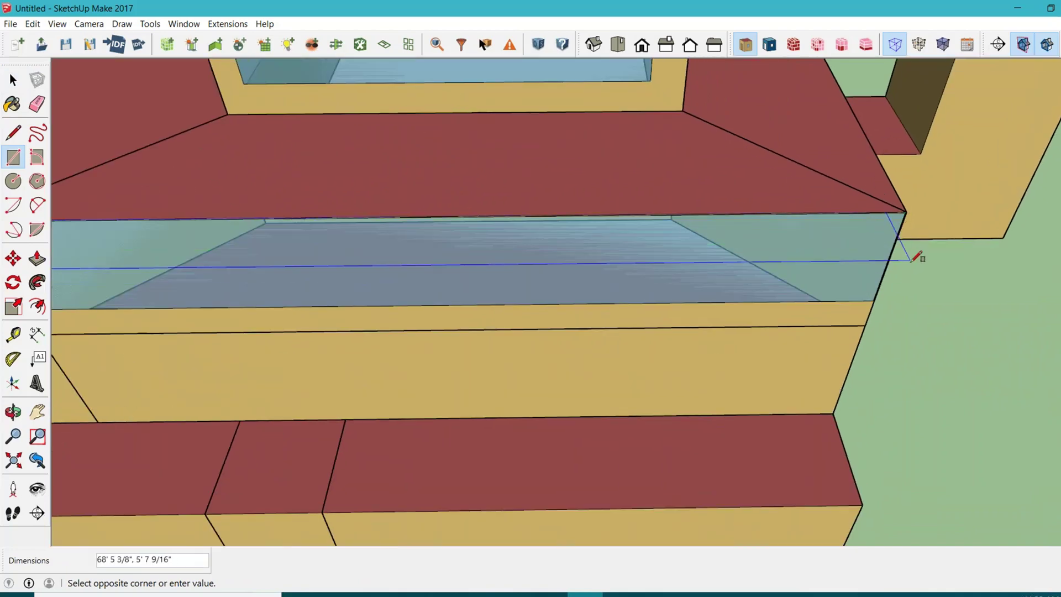
{"action": "scroll", "coordinate": [911, 279], "scroll_direction": "down", "scroll_amount": 2}
{"action": "scroll", "coordinate": [912, 274], "scroll_direction": "down", "scroll_amount": 1}
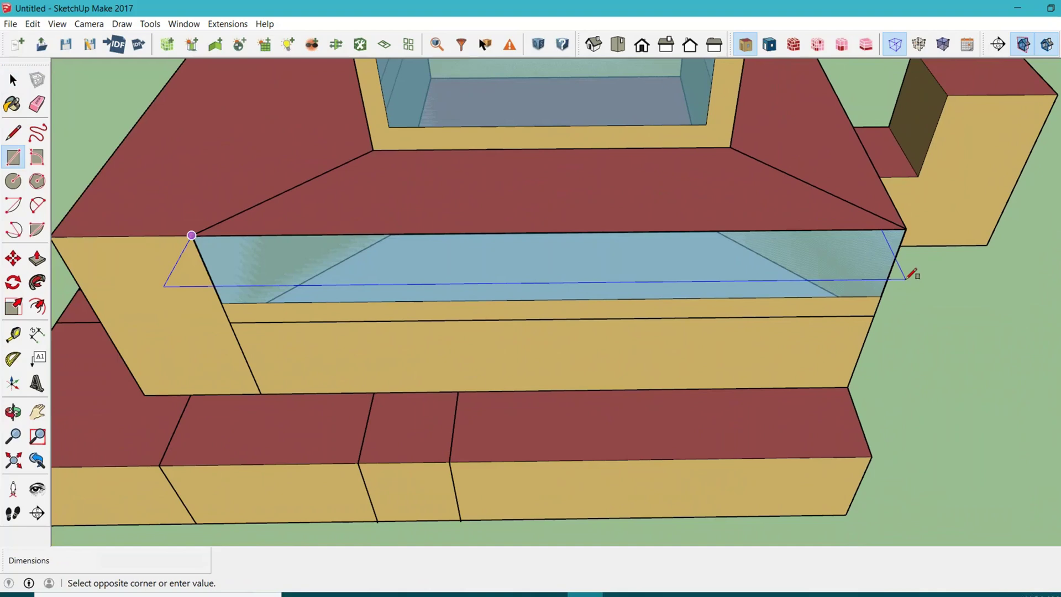
{"action": "left_click", "coordinate": [728, 297]}
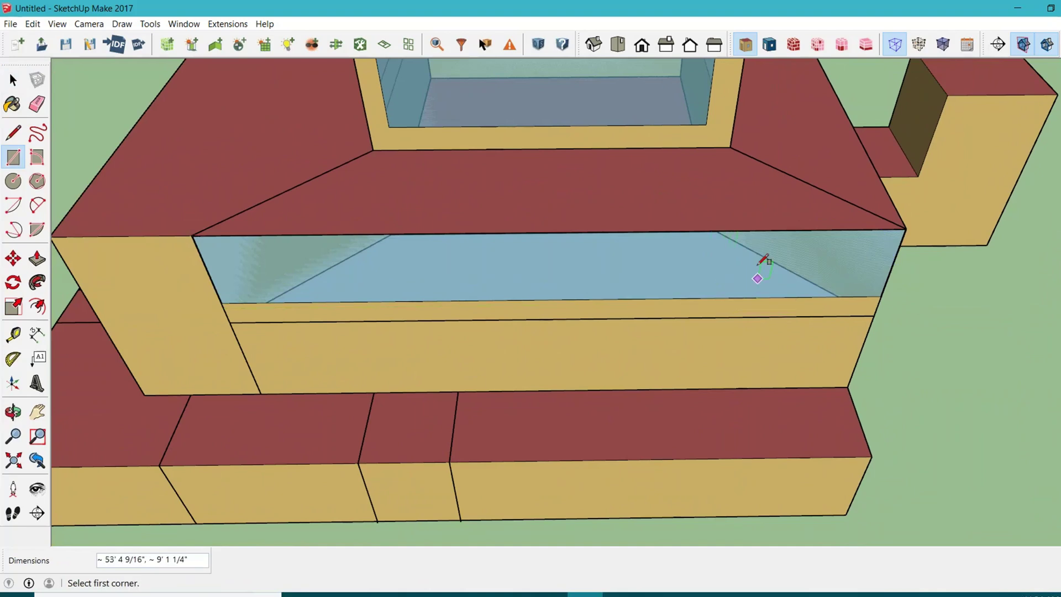
{"action": "scroll", "coordinate": [759, 264], "scroll_direction": "down", "scroll_amount": 3}
Measure the glazed opening's width with the Tape Measure, reading 70 feet
{"action": "left_click", "coordinate": [14, 81]}
{"action": "scroll", "coordinate": [605, 344], "scroll_direction": "down", "scroll_amount": 1}
{"action": "middle_click_drag", "start_coordinate": [606, 344], "coordinate": [599, 486]}
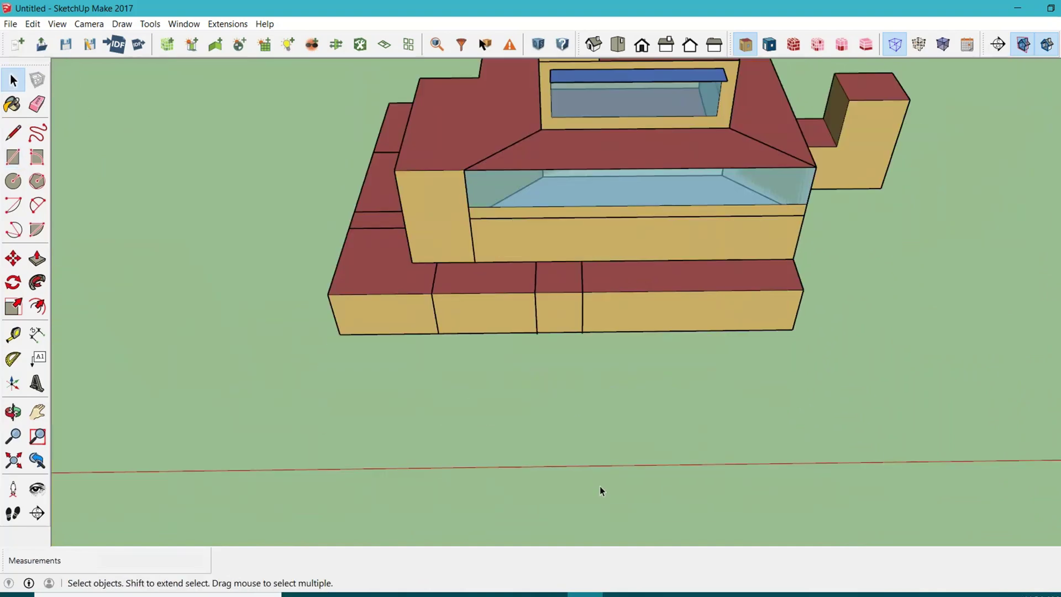
{"action": "scroll", "coordinate": [599, 486], "scroll_direction": "up", "scroll_amount": 1}
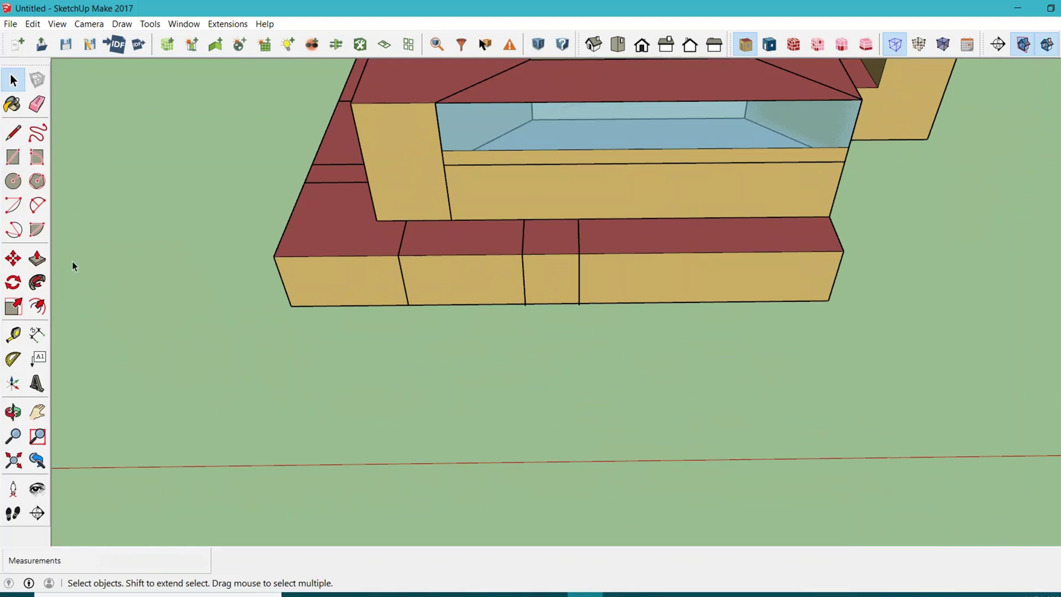
{"action": "left_click", "coordinate": [13, 334]}
{"action": "scroll", "coordinate": [549, 73], "scroll_direction": "up", "scroll_amount": 4}
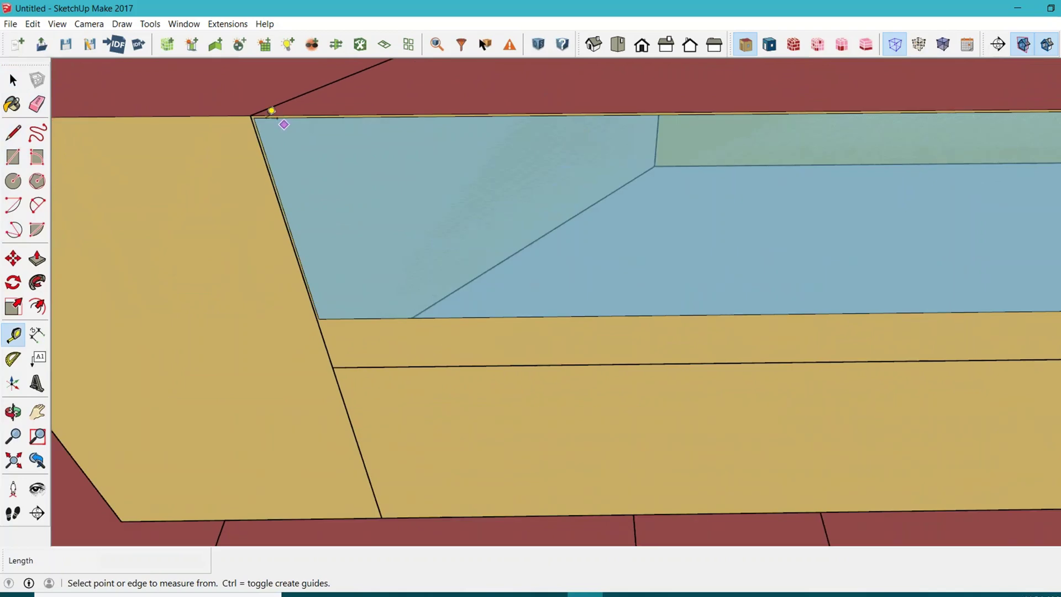
{"action": "left_click", "coordinate": [252, 115]}
{"action": "scroll", "coordinate": [280, 115], "scroll_direction": "down", "scroll_amount": 5}
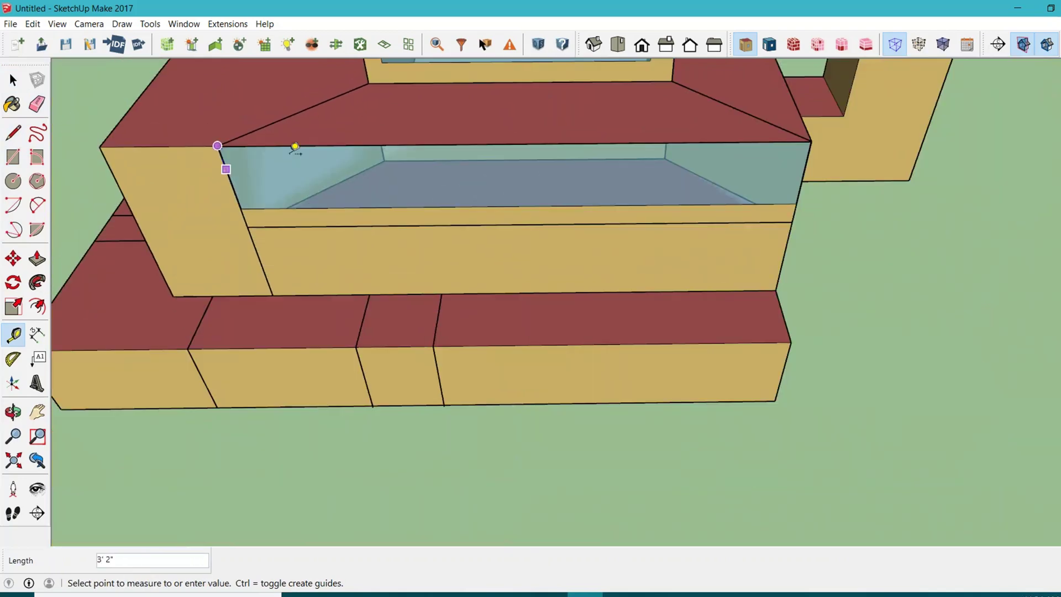
{"action": "left_click", "coordinate": [778, 137]}
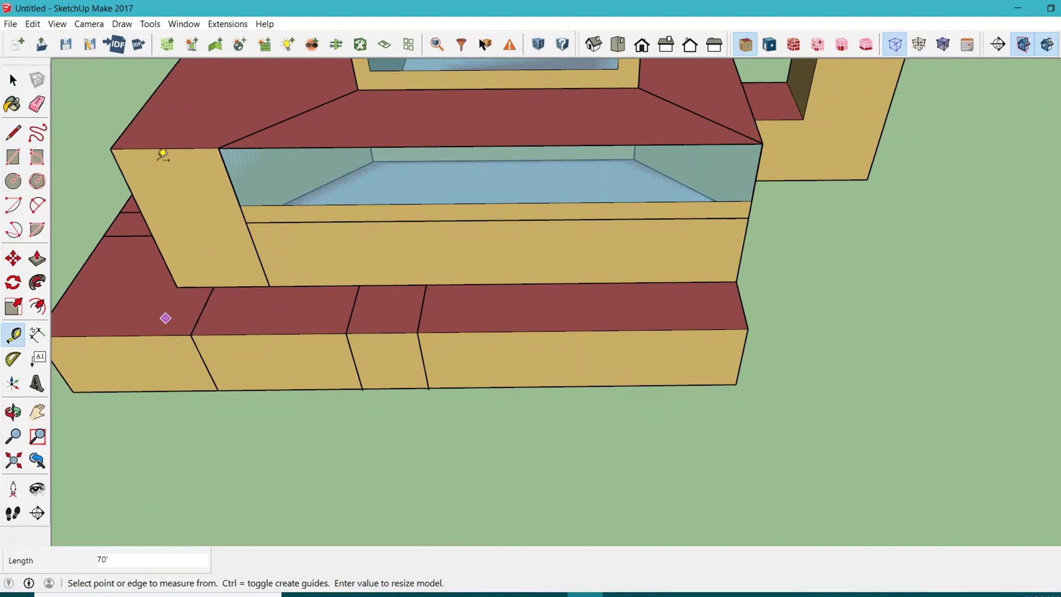
{"action": "scroll", "coordinate": [646, 321], "scroll_direction": "down", "scroll_amount": 1}
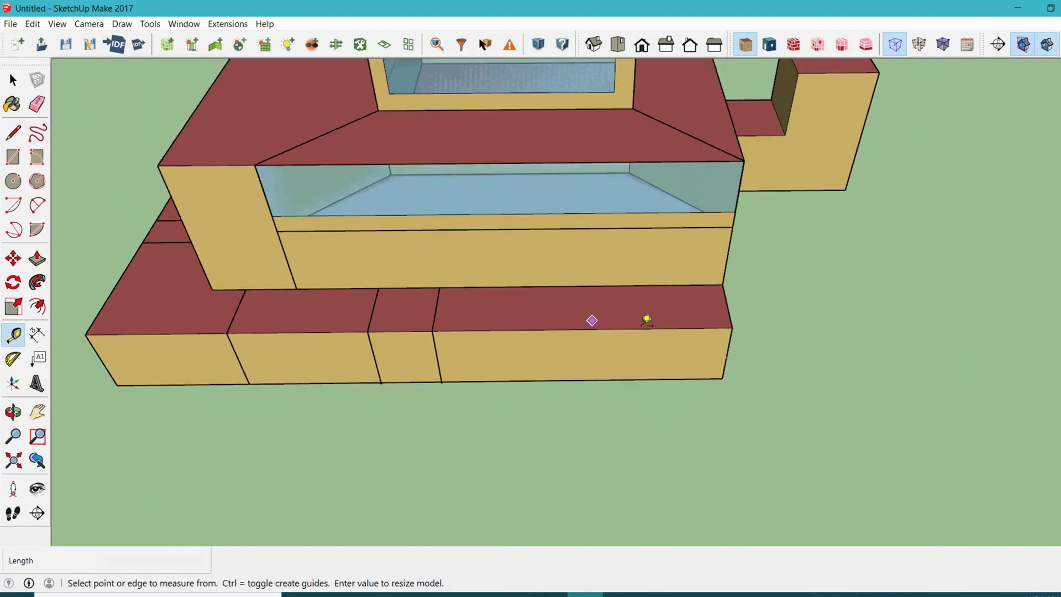
{"action": "scroll", "coordinate": [647, 320], "scroll_direction": "down", "scroll_amount": 4}
{"action": "left_click", "coordinate": [13, 80]}
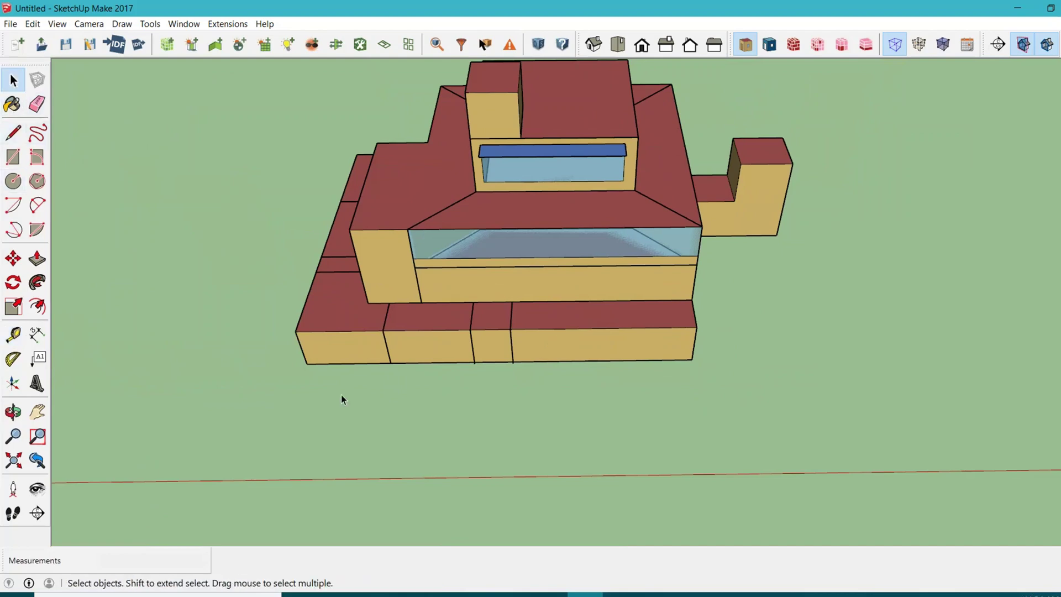
Place a new OpenStudio shading surface group on the ground in front of the building
{"action": "scroll", "coordinate": [387, 427], "scroll_direction": "up", "scroll_amount": 3}
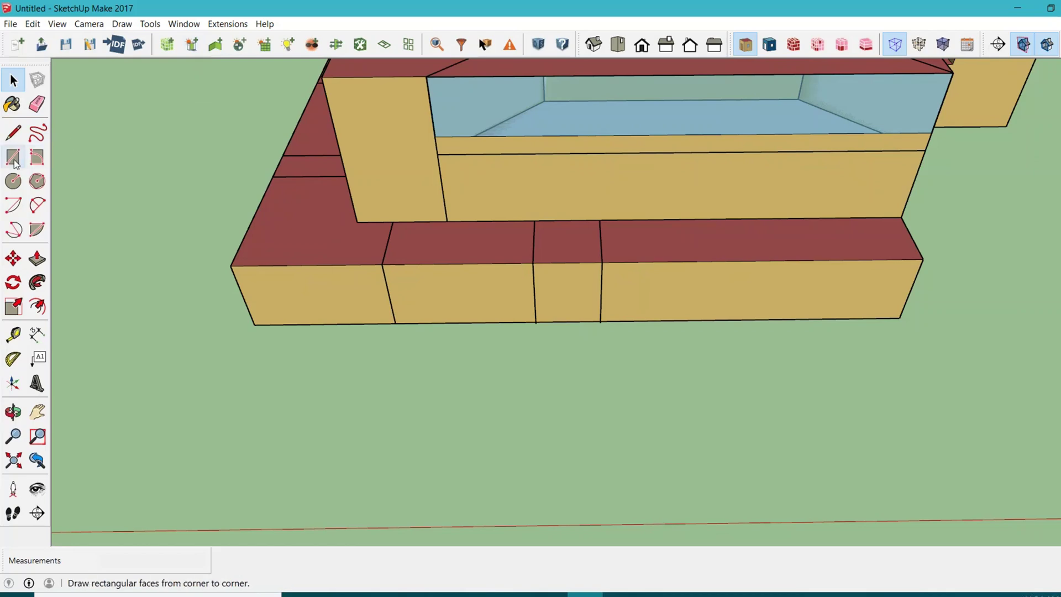
{"action": "scroll", "coordinate": [317, 397], "scroll_direction": "down", "scroll_amount": 4}
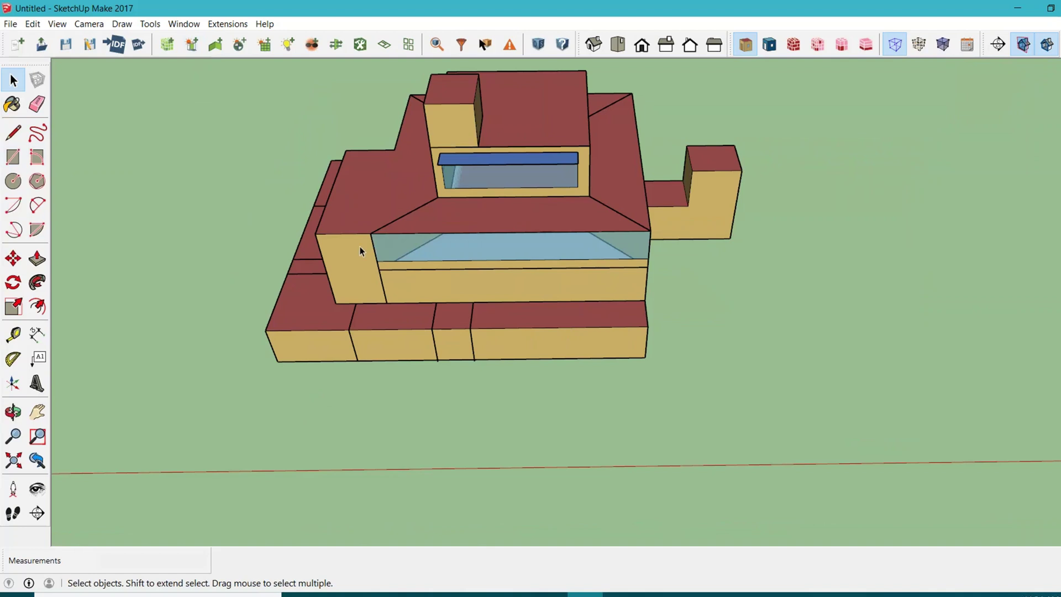
{"action": "scroll", "coordinate": [296, 444], "scroll_direction": "up", "scroll_amount": 4}
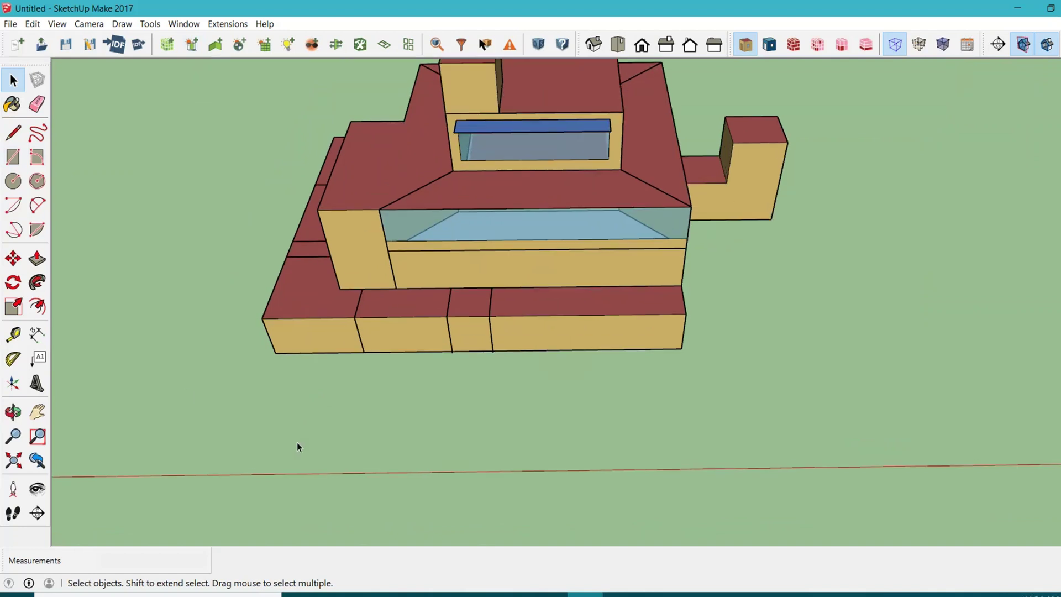
{"action": "scroll", "coordinate": [299, 437], "scroll_direction": "down", "scroll_amount": 4}
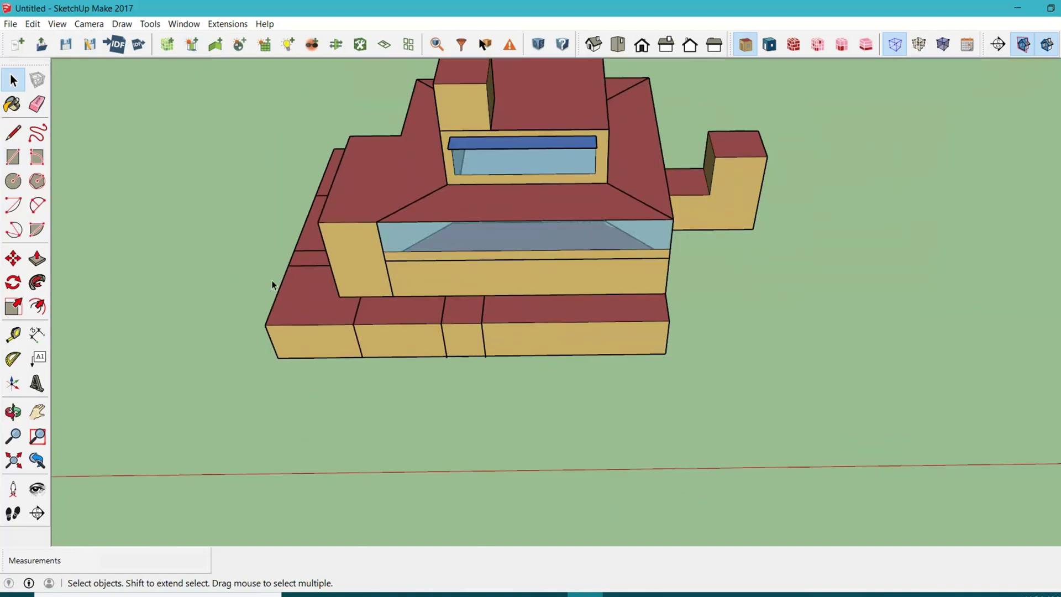
{"action": "left_click", "coordinate": [193, 51]}
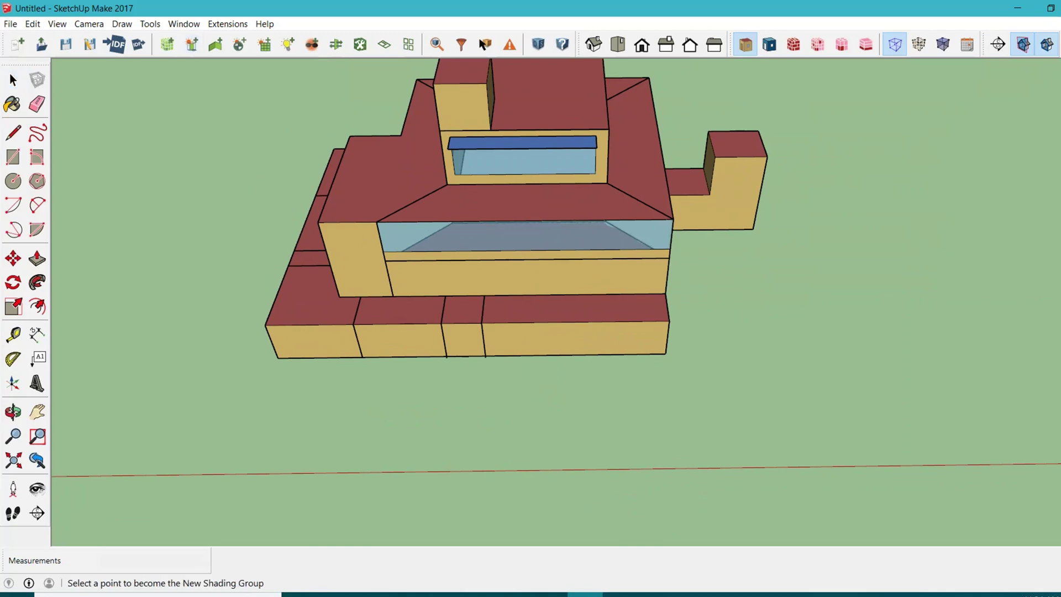
{"action": "scroll", "coordinate": [360, 445], "scroll_direction": "up", "scroll_amount": 4}
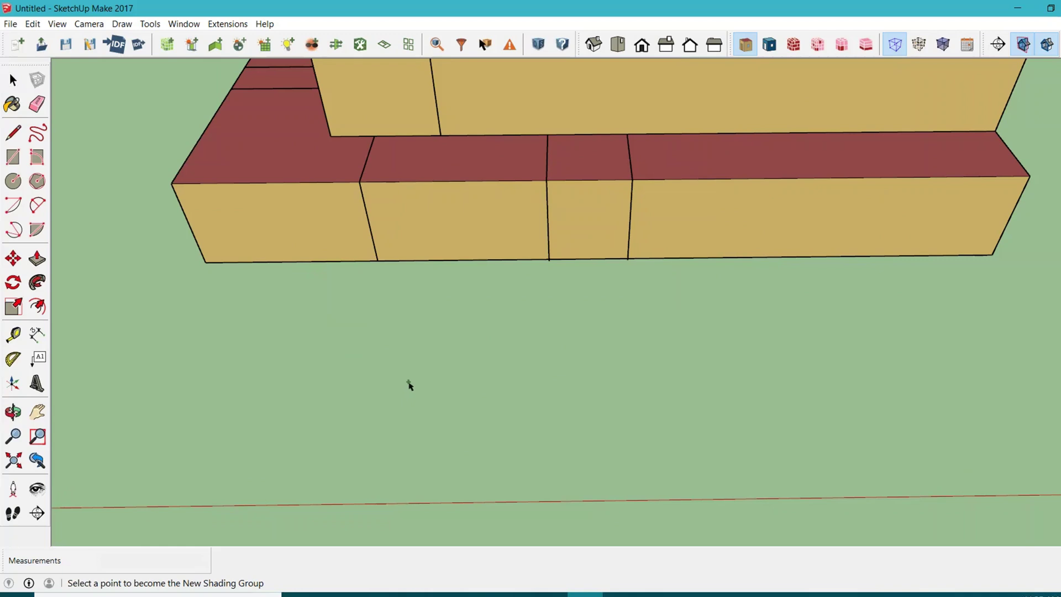
{"action": "left_click", "coordinate": [409, 385]}
{"action": "scroll", "coordinate": [409, 386], "scroll_direction": "up", "scroll_amount": 6}
Recenter on the origin, turn off Hide Rest of Model, and orbit the building into view
{"action": "scroll", "coordinate": [442, 388], "scroll_direction": "down", "scroll_amount": 5}
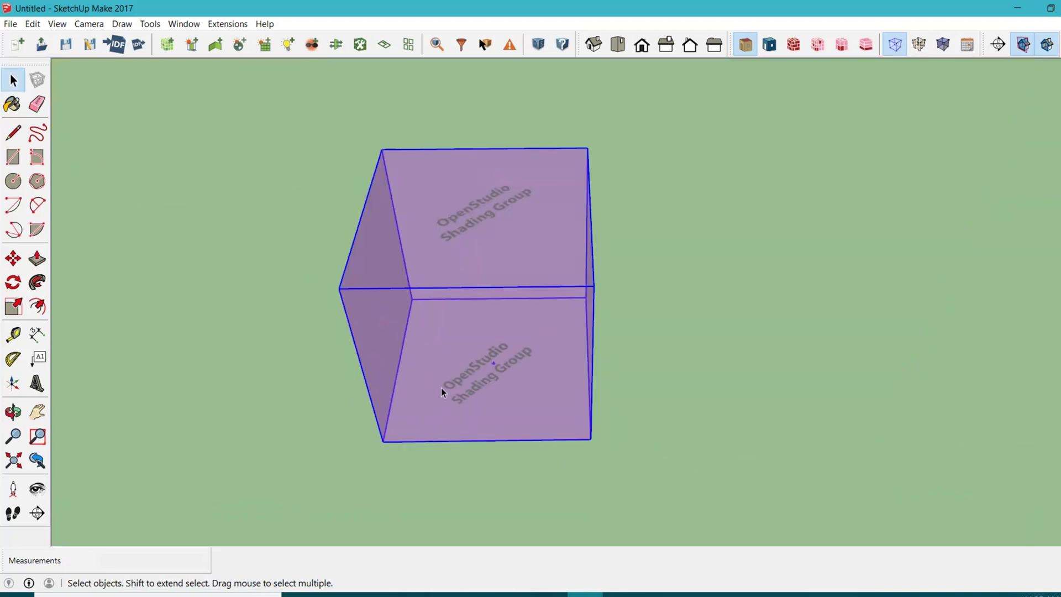
{"action": "scroll", "coordinate": [509, 401], "scroll_direction": "down", "scroll_amount": 4}
{"action": "scroll", "coordinate": [509, 401], "scroll_direction": "up", "scroll_amount": 1}
{"action": "scroll", "coordinate": [510, 402], "scroll_direction": "up", "scroll_amount": 1}
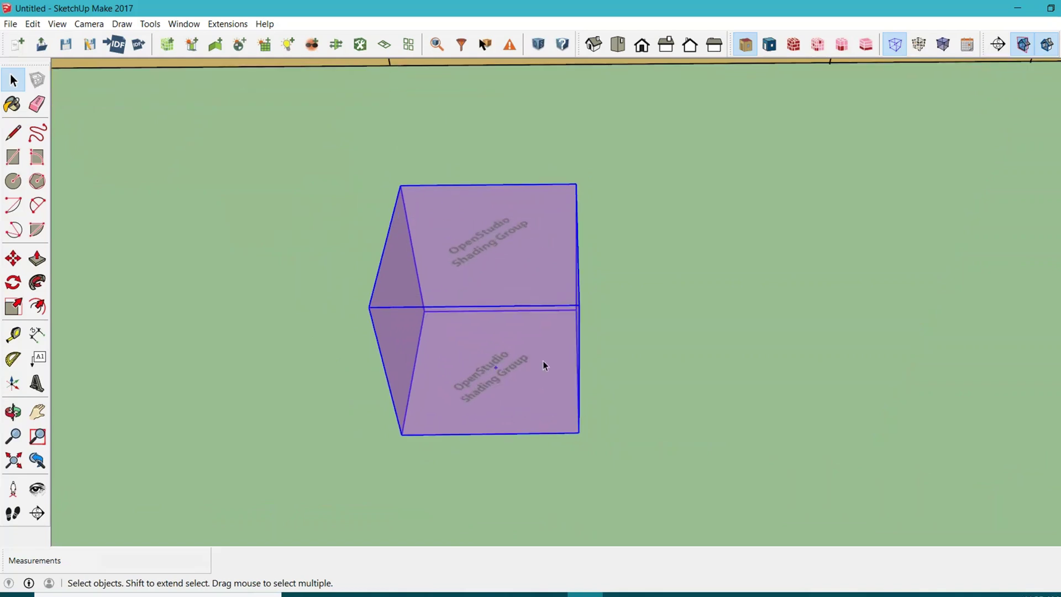
{"action": "scroll", "coordinate": [545, 347], "scroll_direction": "down", "scroll_amount": 6}
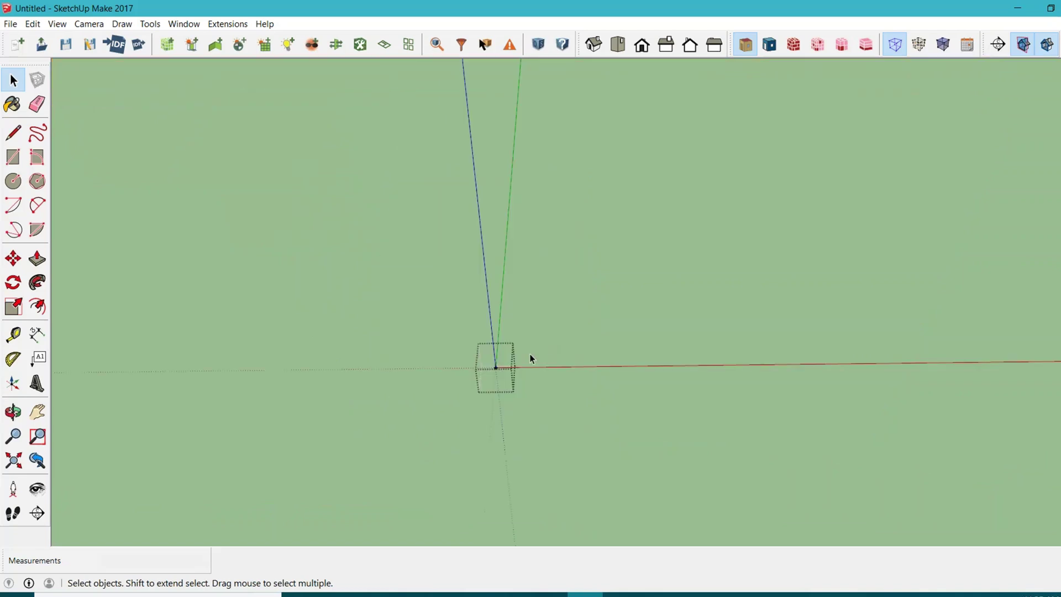
{"action": "mouse_move", "coordinate": [504, 375]}
{"action": "middle_mouse_down", "text": "shift"}
{"action": "mouse_move", "coordinate": [489, 376]}
{"action": "mouse_move", "coordinate": [538, 423]}
{"action": "mouse_move", "coordinate": [499, 432]}
{"action": "middle_mouse_up", "text": "shift"}
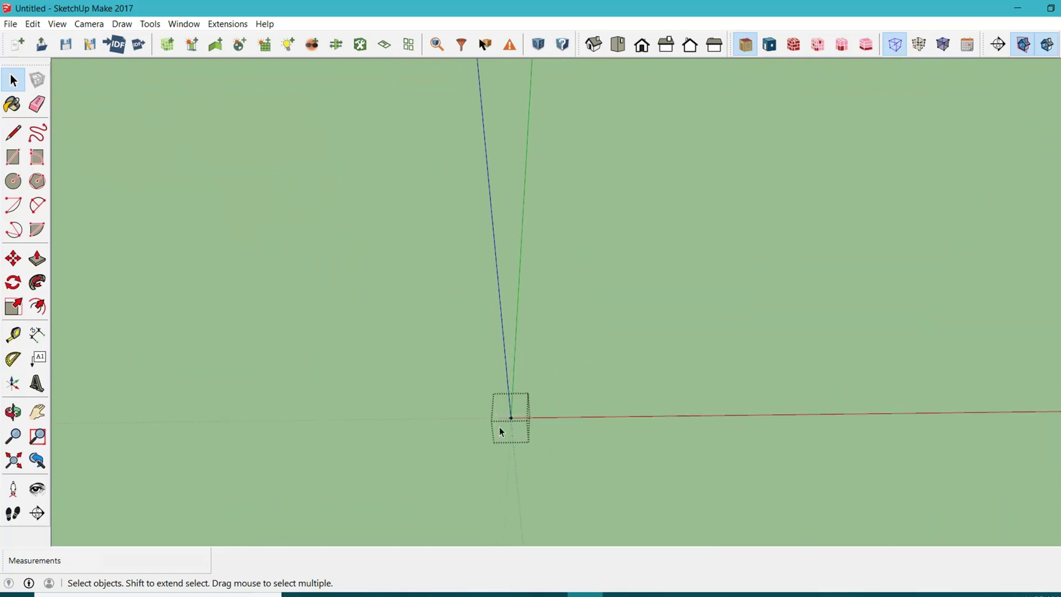
{"action": "left_click", "coordinate": [896, 45]}
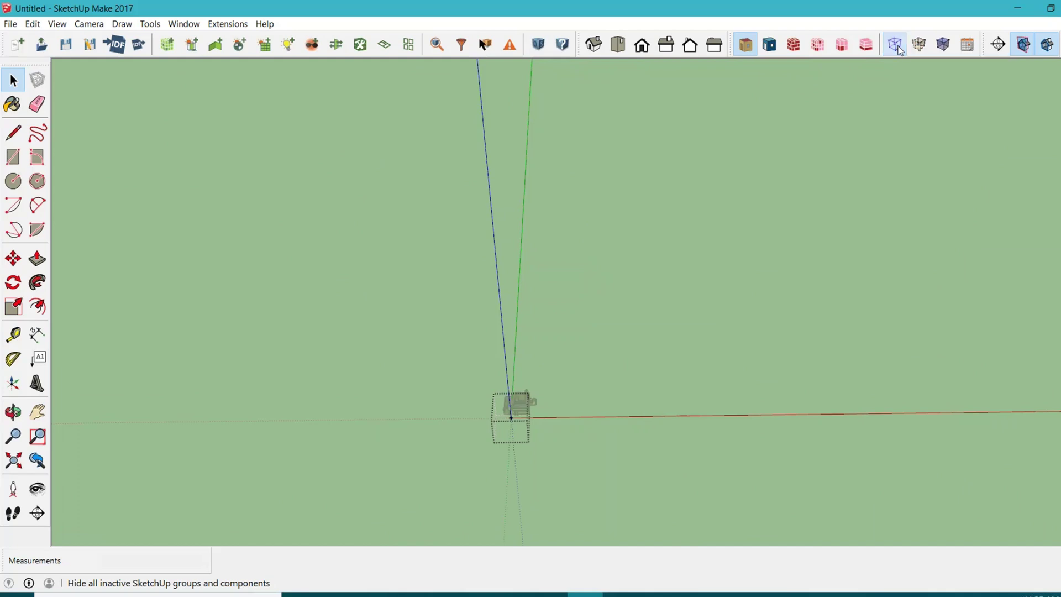
{"action": "middle_click_drag", "start_coordinate": [598, 361], "coordinate": [394, 375]}
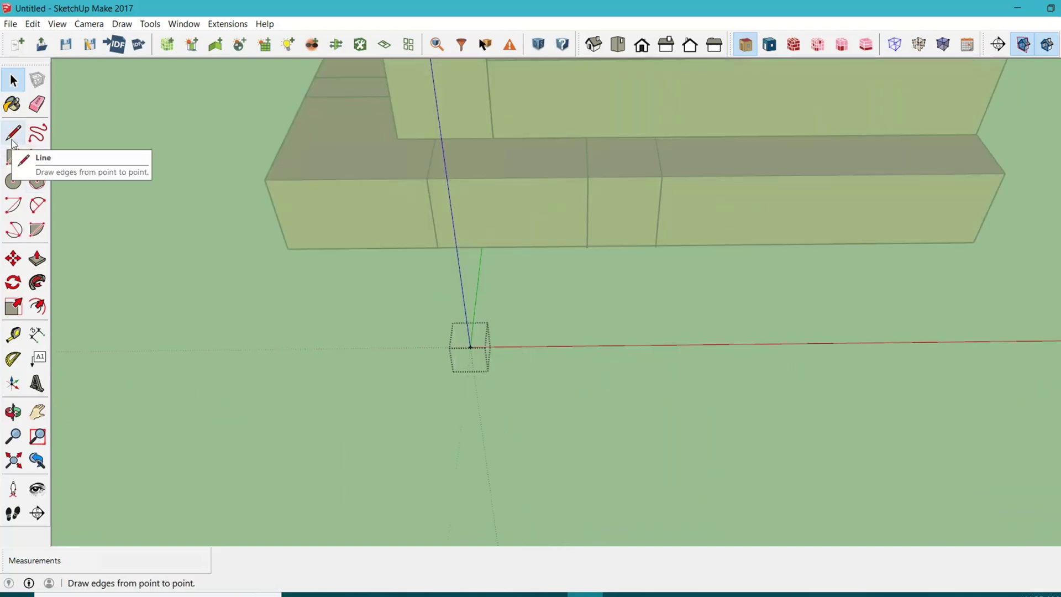
Draw a 70' by 3' rectangle starting at the origin
{"action": "left_click", "coordinate": [13, 157]}
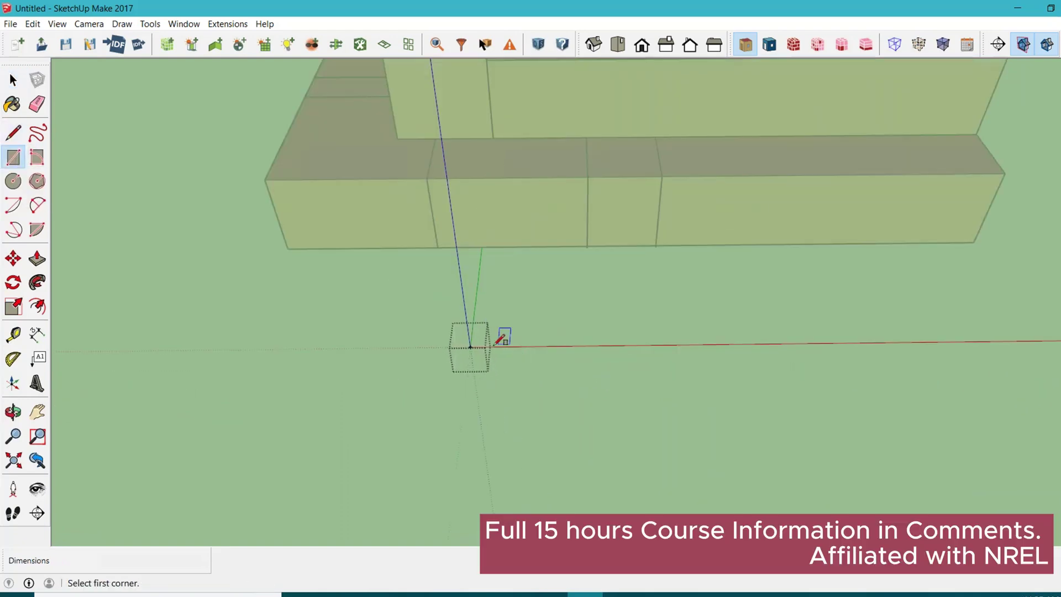
{"action": "left_click", "coordinate": [471, 347]}
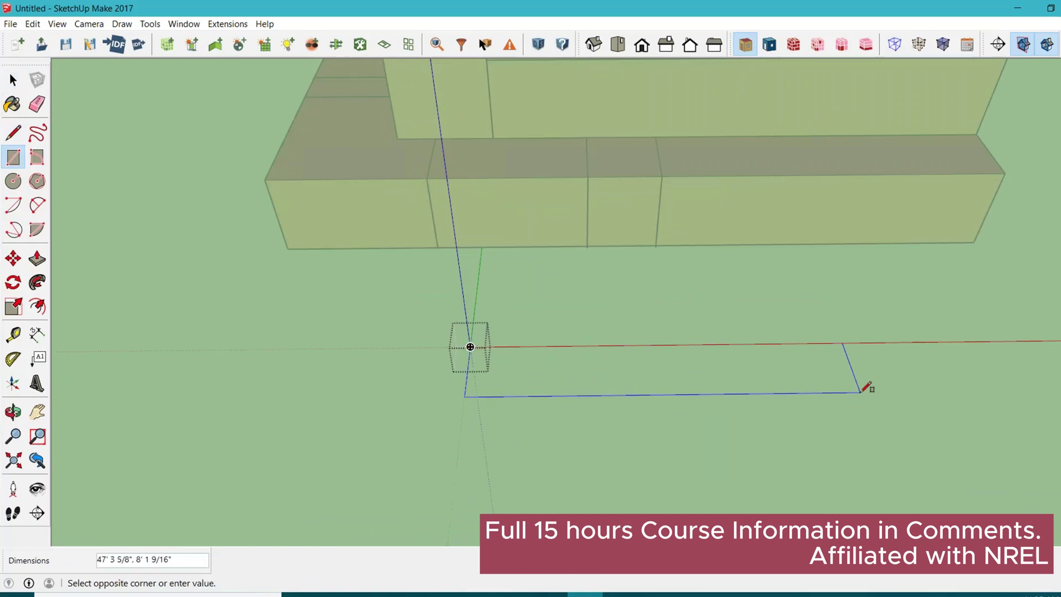
{"action": "type", "text": "70', 3"}
{"action": "key", "text": "Return"}
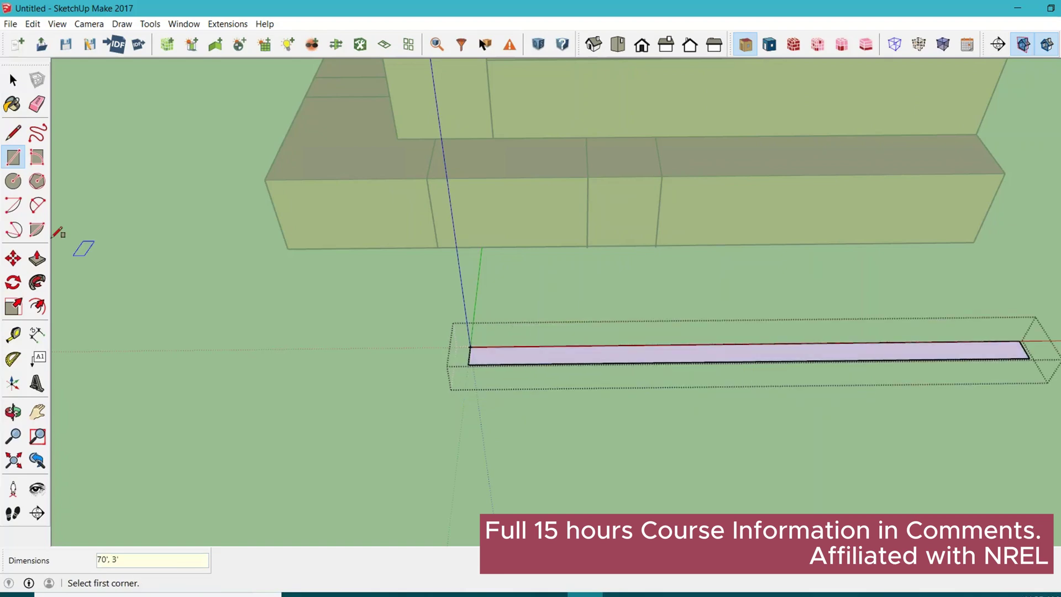
{"action": "left_click", "coordinate": [13, 80]}
{"action": "scroll", "coordinate": [641, 359], "scroll_direction": "up", "scroll_amount": 6}
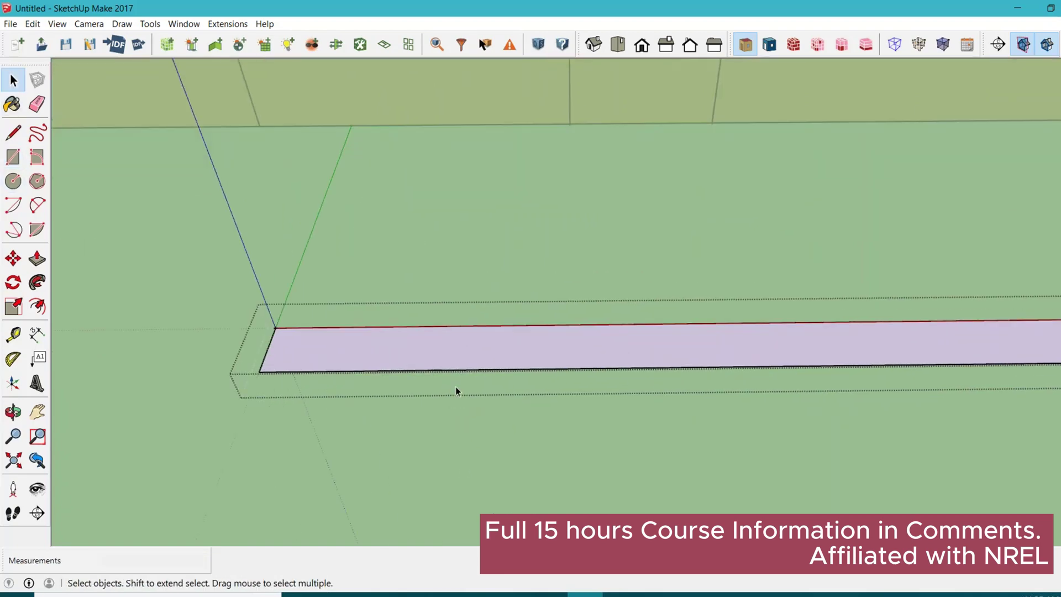
Reverse the faces of the purple strip so its orientation flips
{"action": "key", "text": "o"}
{"action": "left_click_drag", "start_coordinate": [641, 359], "coordinate": [500, 88]}
{"action": "key", "text": "space"}
{"action": "middle_click_drag", "start_coordinate": [499, 147], "coordinate": [473, 475]}
{"action": "scroll", "coordinate": [500, 284], "scroll_direction": "down", "scroll_amount": 3}
{"action": "scroll", "coordinate": [488, 359], "scroll_direction": "up", "scroll_amount": 8}
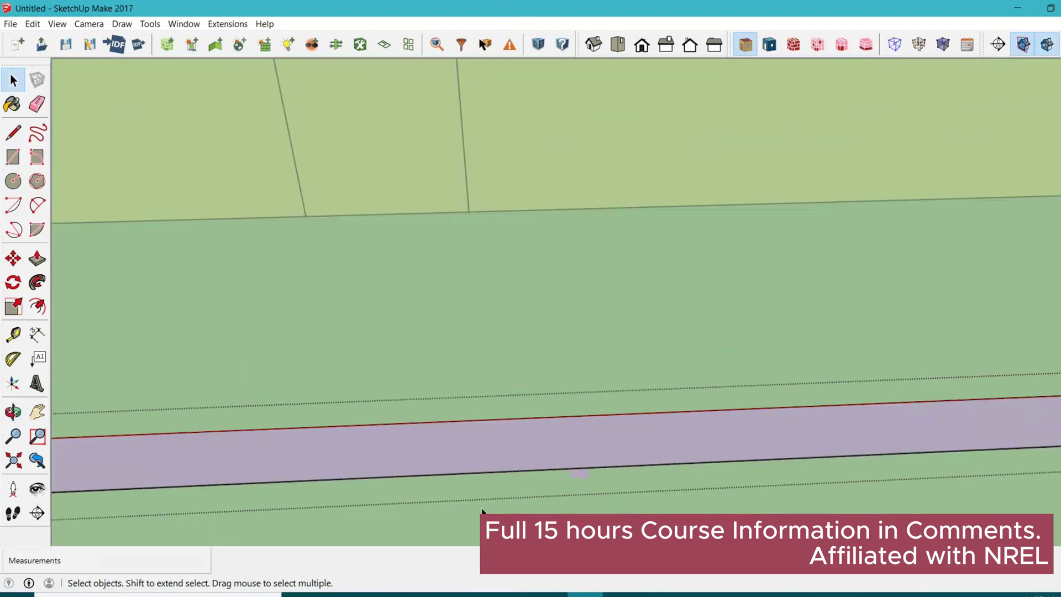
{"action": "scroll", "coordinate": [489, 364], "scroll_direction": "up", "scroll_amount": 4}
{"action": "right_click", "coordinate": [499, 349]}
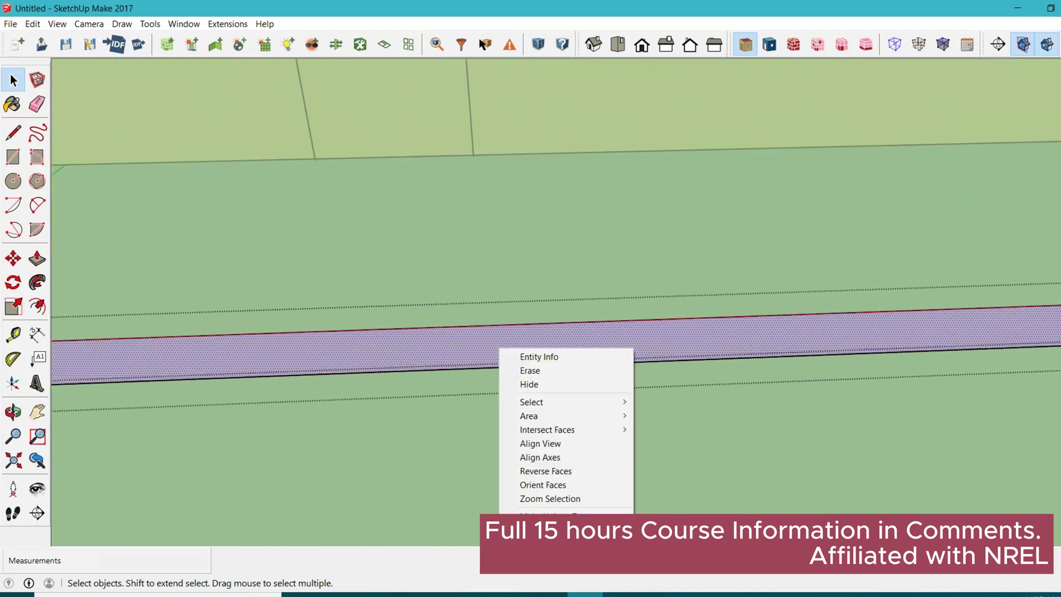
{"action": "left_click", "coordinate": [539, 473]}
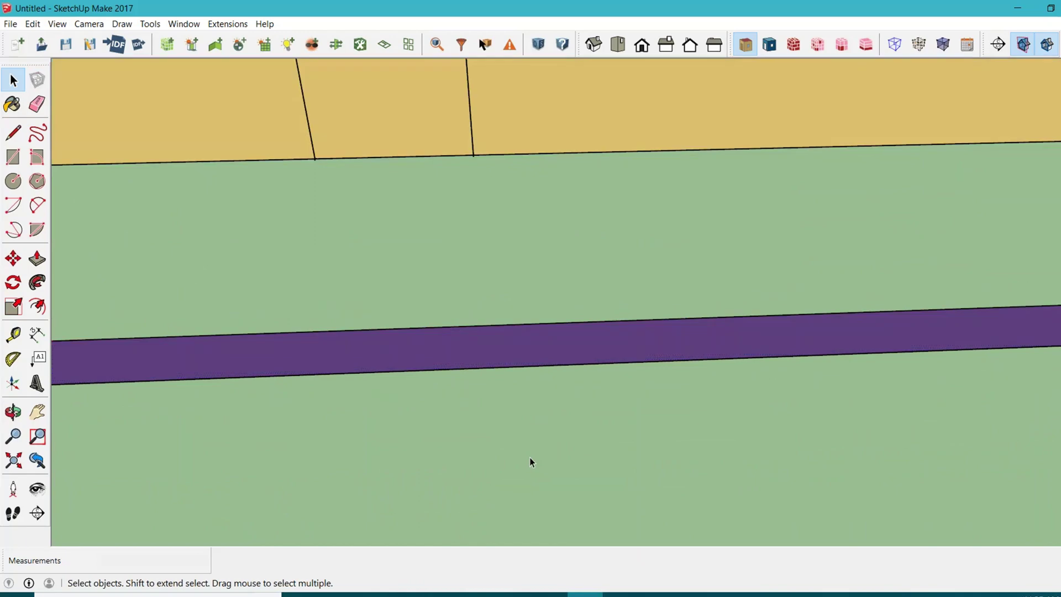
{"action": "scroll", "coordinate": [496, 328], "scroll_direction": "down", "scroll_amount": 5}
{"action": "scroll", "coordinate": [386, 310], "scroll_direction": "up", "scroll_amount": 4}
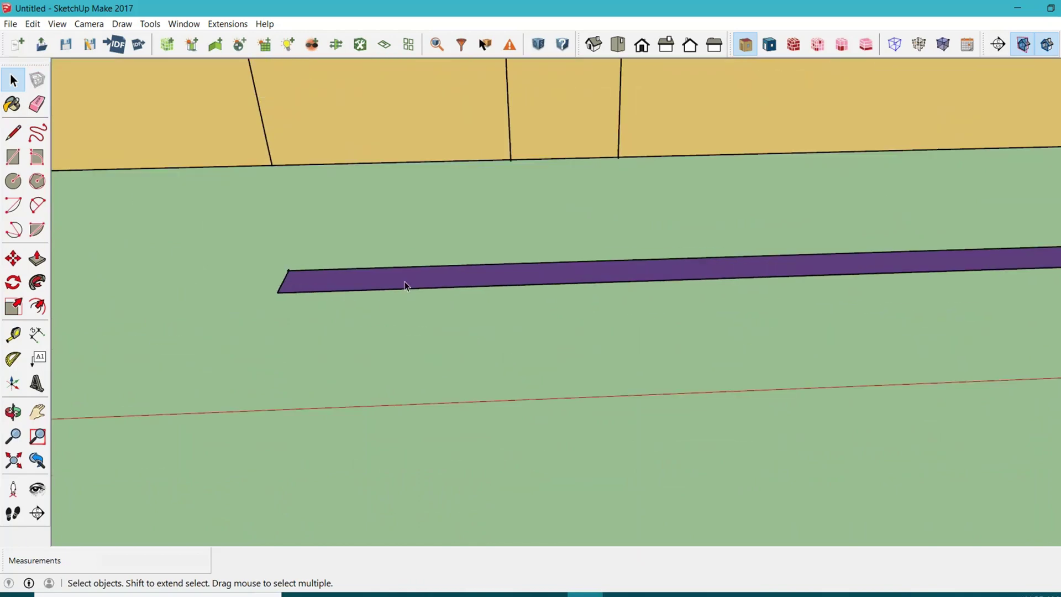
{"action": "middle_click_drag", "start_coordinate": [285, 319], "coordinate": [595, 293]}
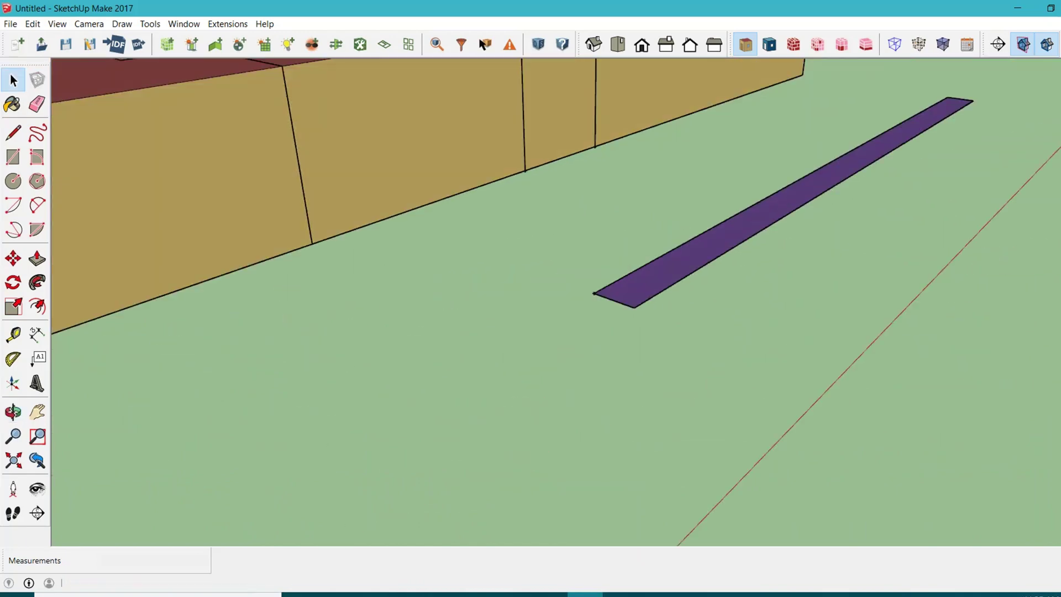
Move the purple strip by its corner to the window glass corner
{"action": "left_click", "coordinate": [597, 294]}
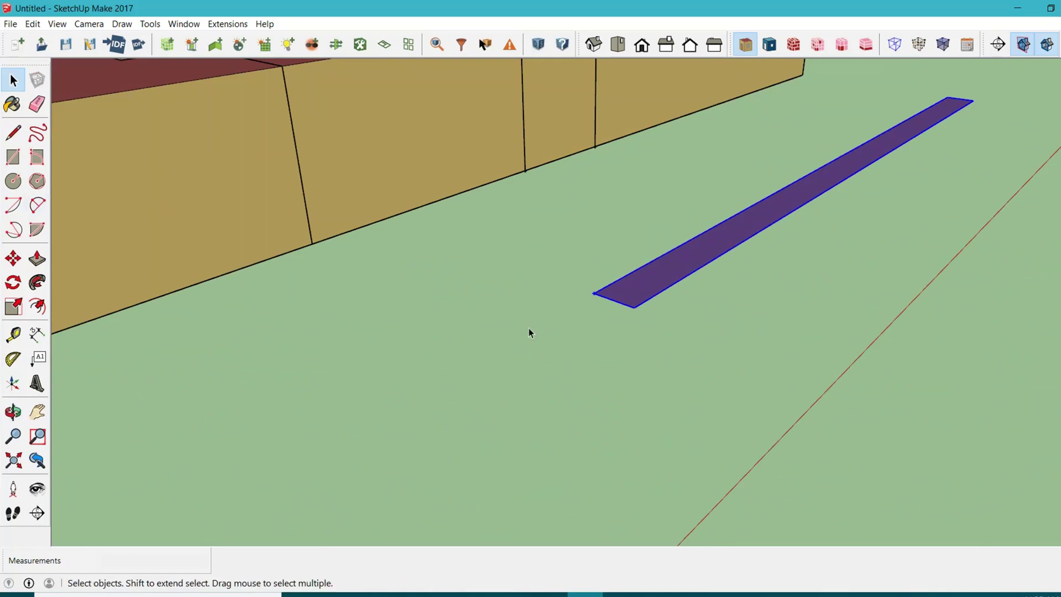
{"action": "left_click", "coordinate": [13, 258]}
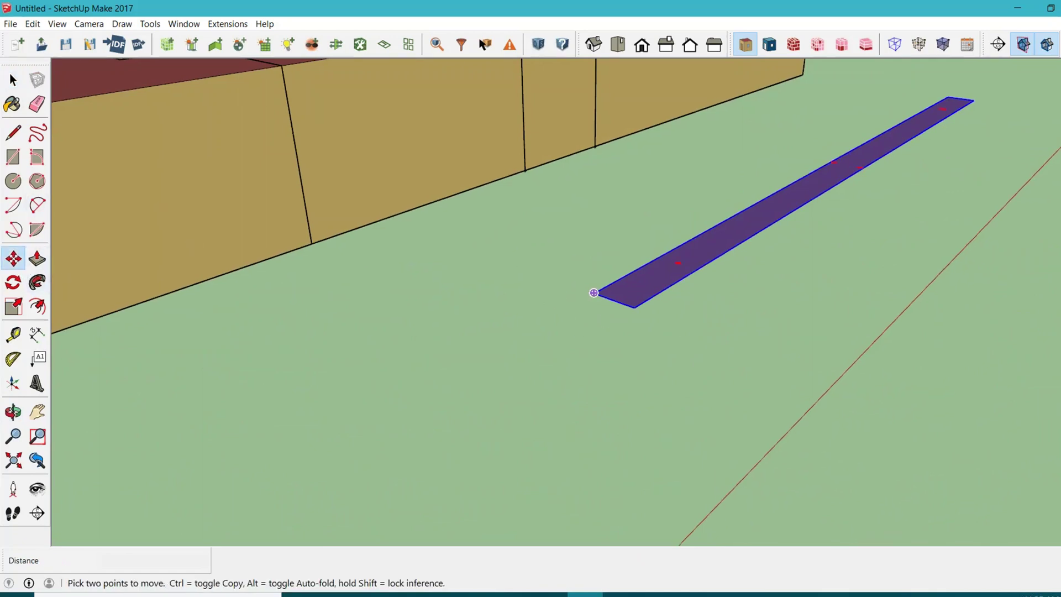
{"action": "scroll", "coordinate": [592, 295], "scroll_direction": "up", "scroll_amount": 2}
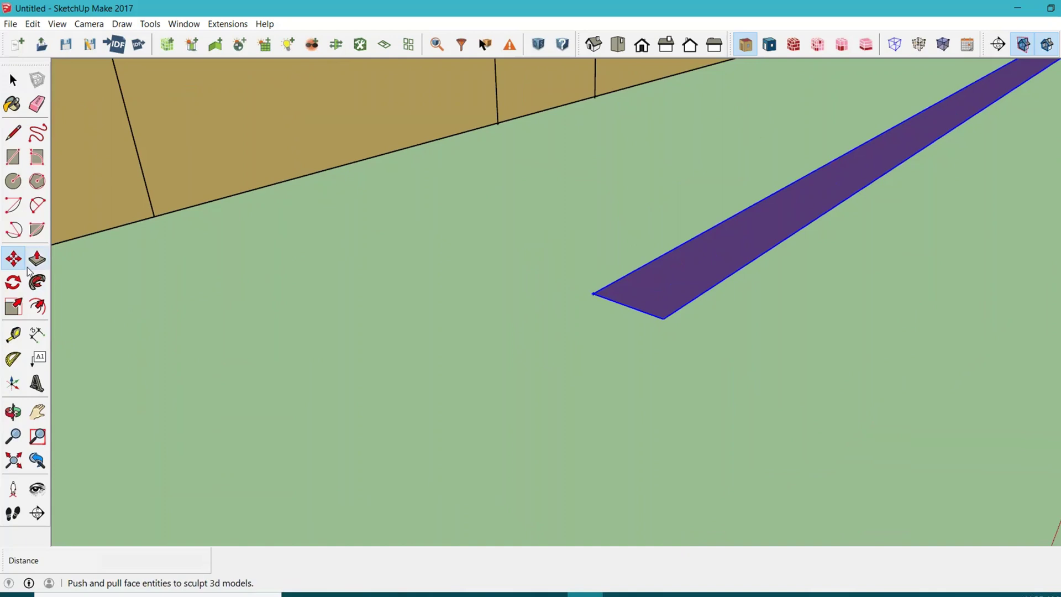
{"action": "left_click", "coordinate": [593, 294]}
{"action": "scroll", "coordinate": [581, 398], "scroll_direction": "down", "scroll_amount": 5}
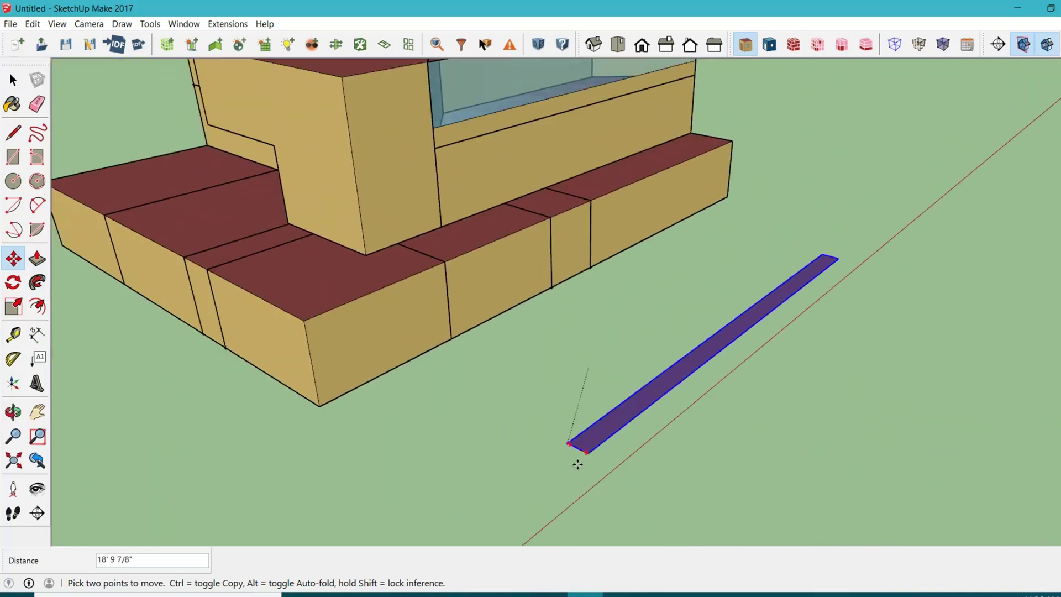
{"action": "middle_click_drag", "start_coordinate": [576, 460], "coordinate": [503, 232]}
{"action": "scroll", "coordinate": [453, 194], "scroll_direction": "up", "scroll_amount": 6}
{"action": "scroll", "coordinate": [463, 189], "scroll_direction": "up", "scroll_amount": 5}
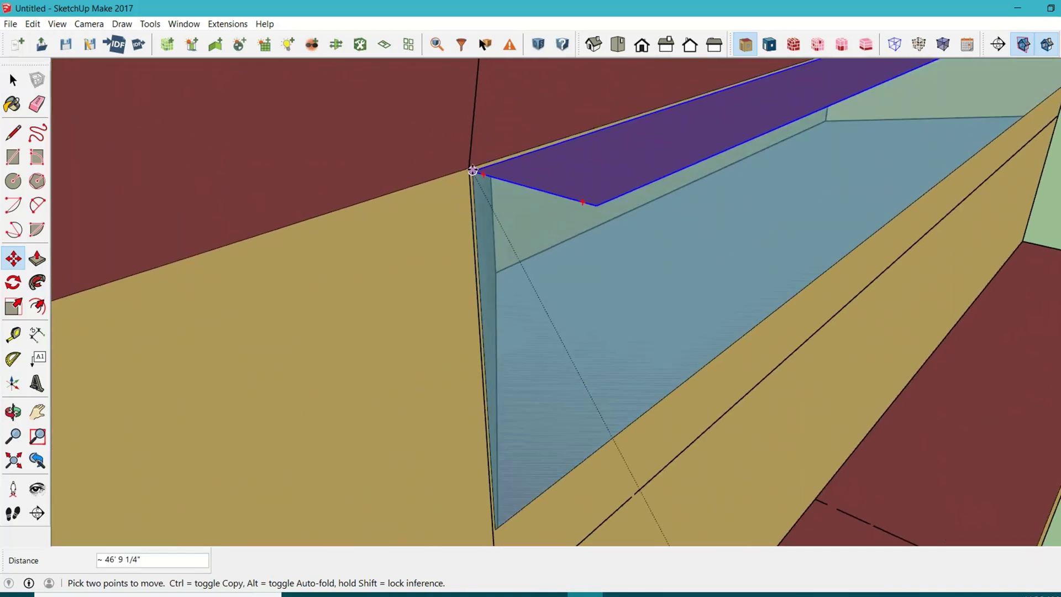
{"action": "left_click", "coordinate": [460, 162]}
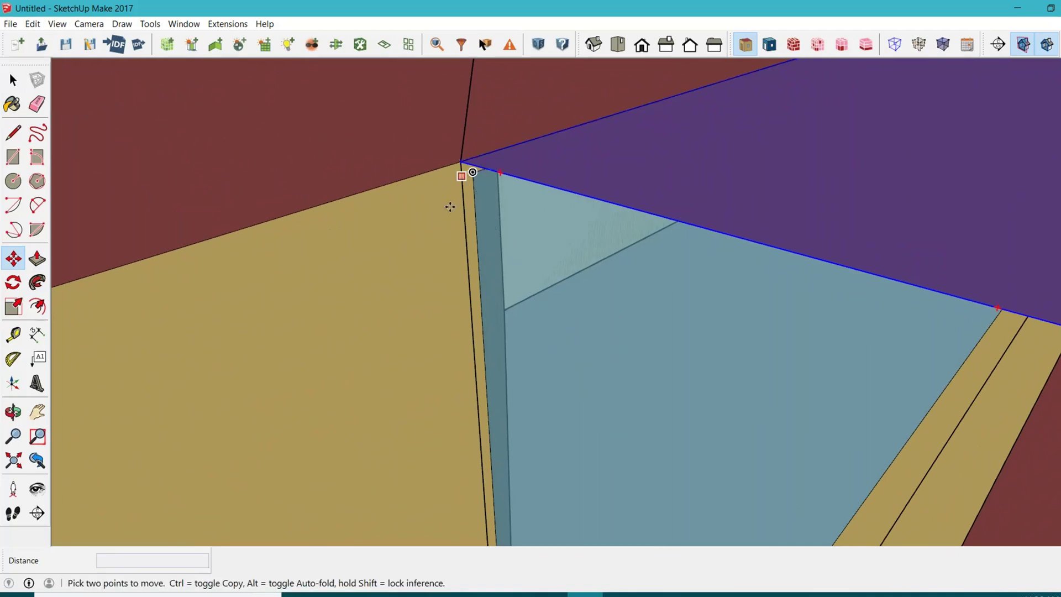
{"action": "scroll", "coordinate": [386, 259], "scroll_direction": "down", "scroll_amount": 8}
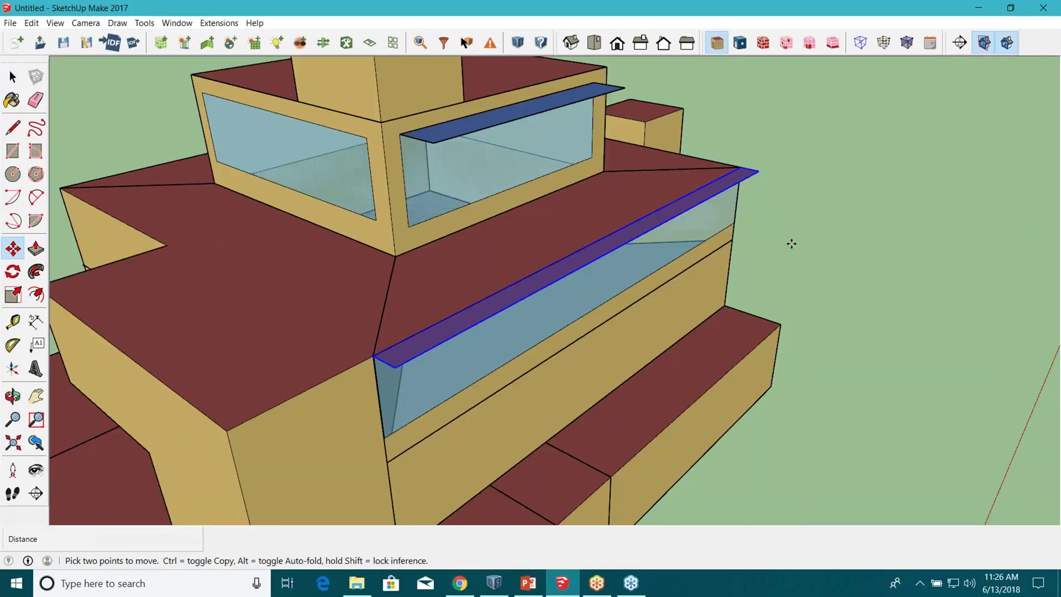
{"action": "scroll", "coordinate": [802, 232], "scroll_direction": "down", "scroll_amount": 3}
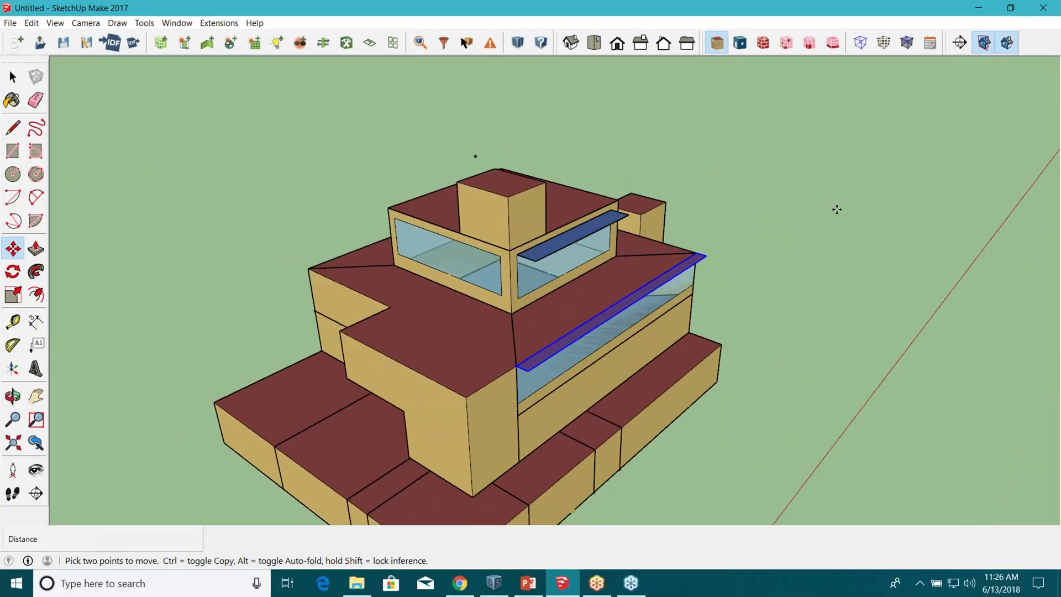
Reposition the strip onto the top edge of the lower window glass
{"action": "left_click", "coordinate": [838, 201]}
{"action": "left_click", "coordinate": [624, 360]}
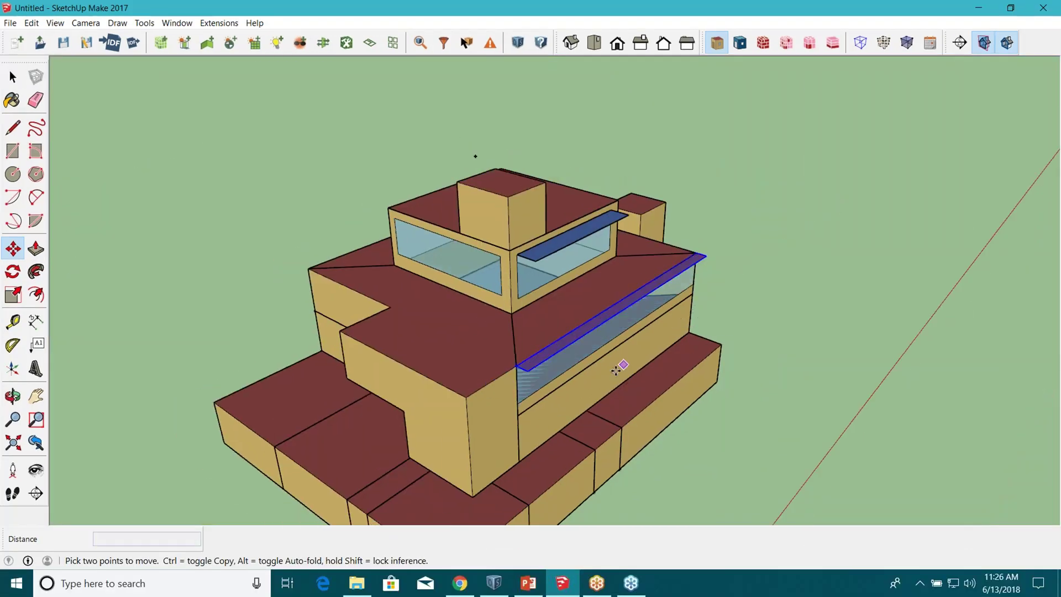
{"action": "scroll", "coordinate": [547, 387], "scroll_direction": "up", "scroll_amount": 6}
{"action": "left_click", "coordinate": [13, 77]}
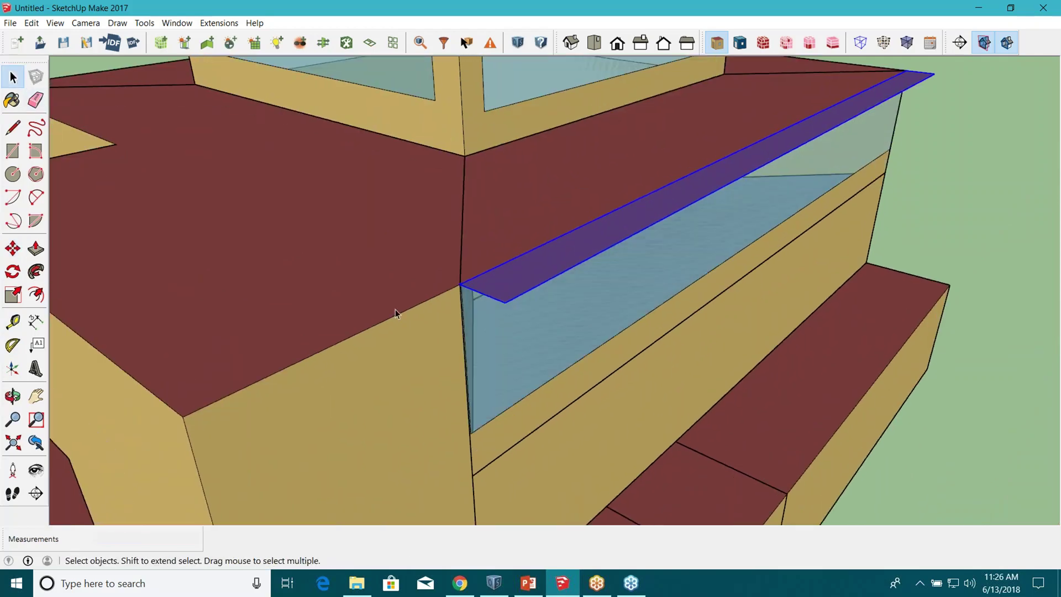
{"action": "scroll", "coordinate": [498, 308], "scroll_direction": "up", "scroll_amount": 2}
Enter the strip group and select its purple face
{"action": "double_click", "coordinate": [534, 282]}
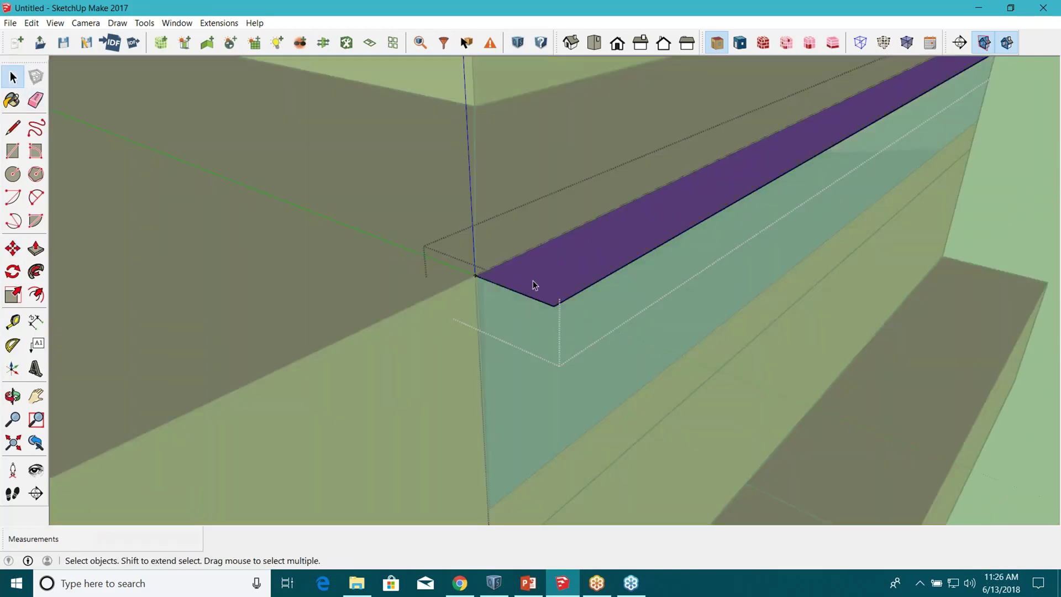
{"action": "scroll", "coordinate": [496, 299], "scroll_direction": "down", "scroll_amount": 4}
{"action": "scroll", "coordinate": [480, 320], "scroll_direction": "up", "scroll_amount": 5}
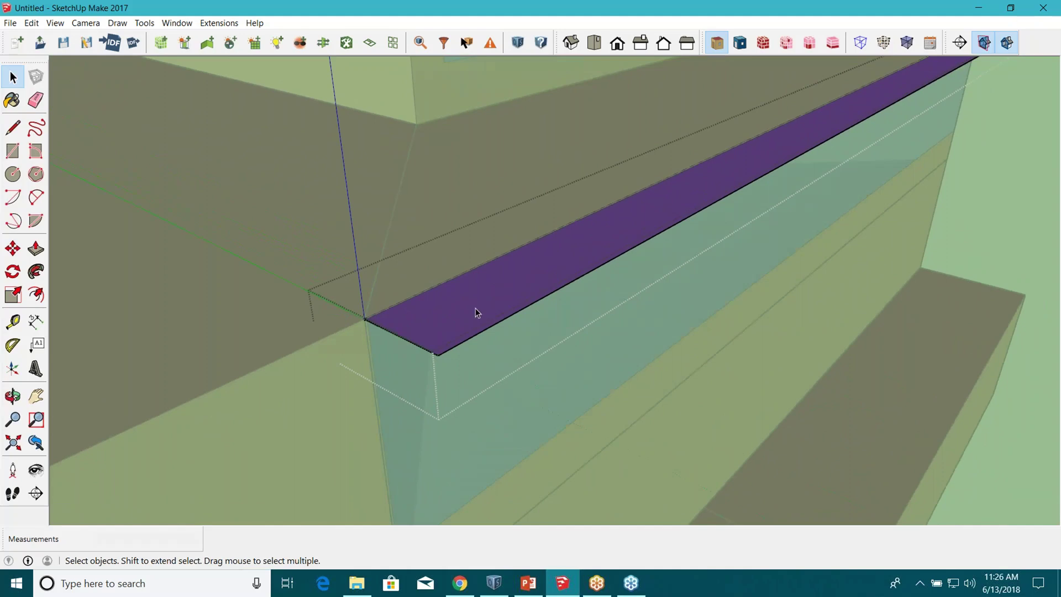
{"action": "scroll", "coordinate": [460, 318], "scroll_direction": "down", "scroll_amount": 3}
{"action": "scroll", "coordinate": [449, 331], "scroll_direction": "up", "scroll_amount": 3}
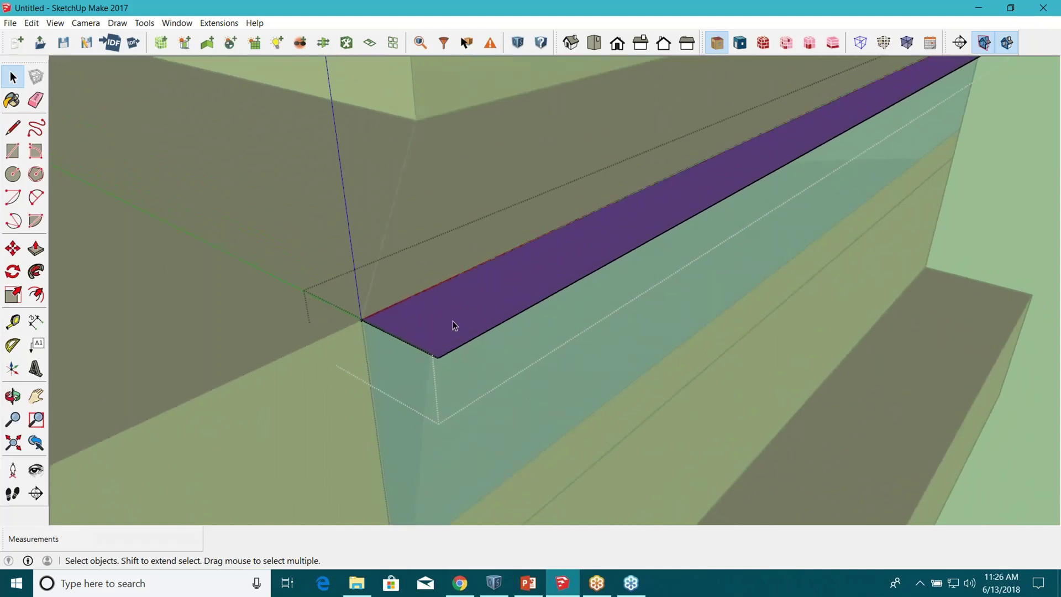
{"action": "left_click", "coordinate": [454, 320]}
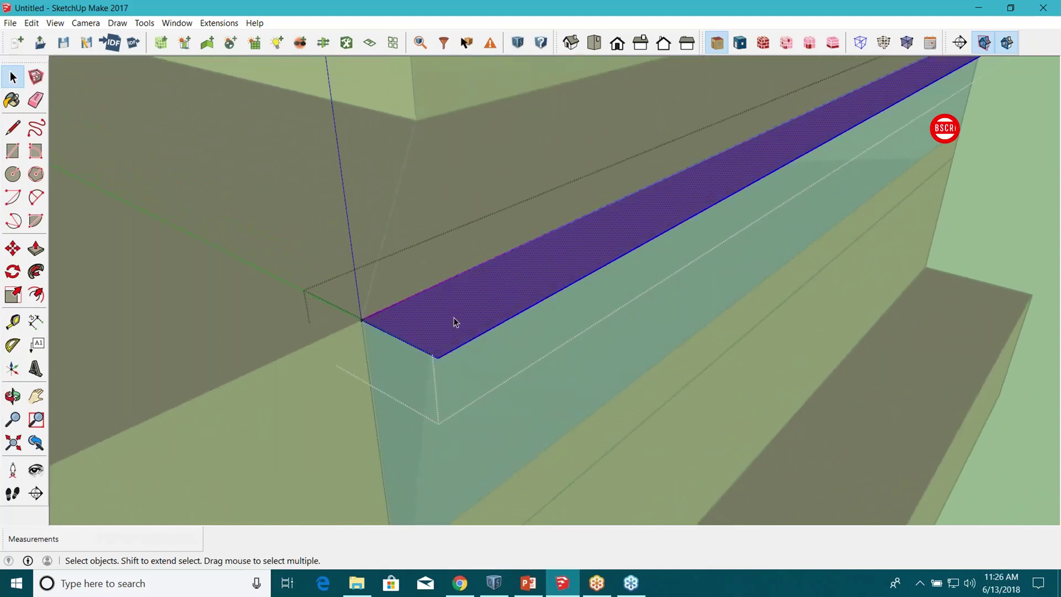
{"action": "scroll", "coordinate": [437, 327], "scroll_direction": "up", "scroll_amount": 2}
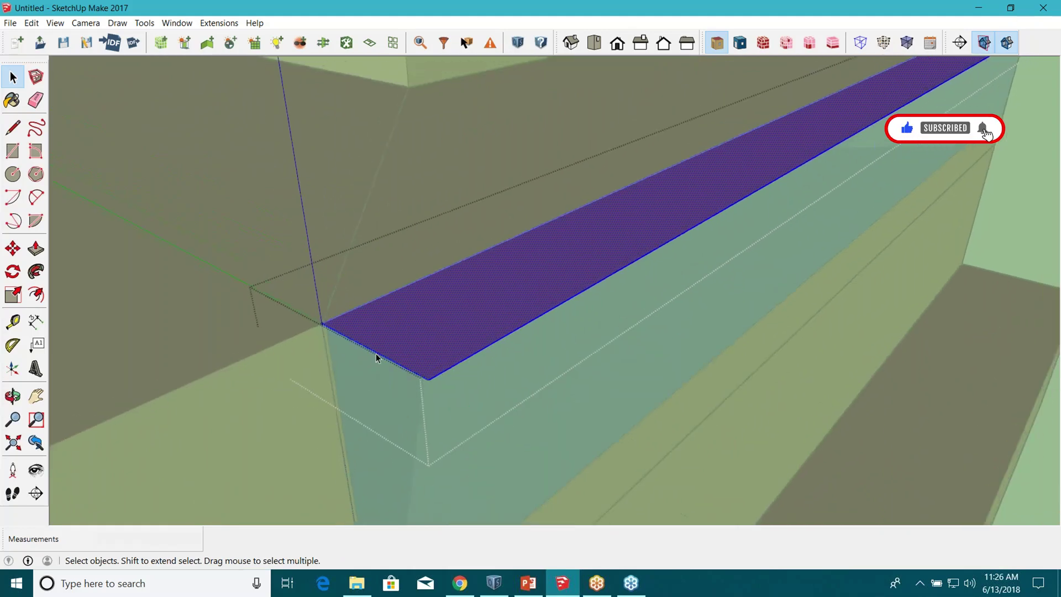
{"action": "scroll", "coordinate": [249, 307], "scroll_direction": "down", "scroll_amount": 3}
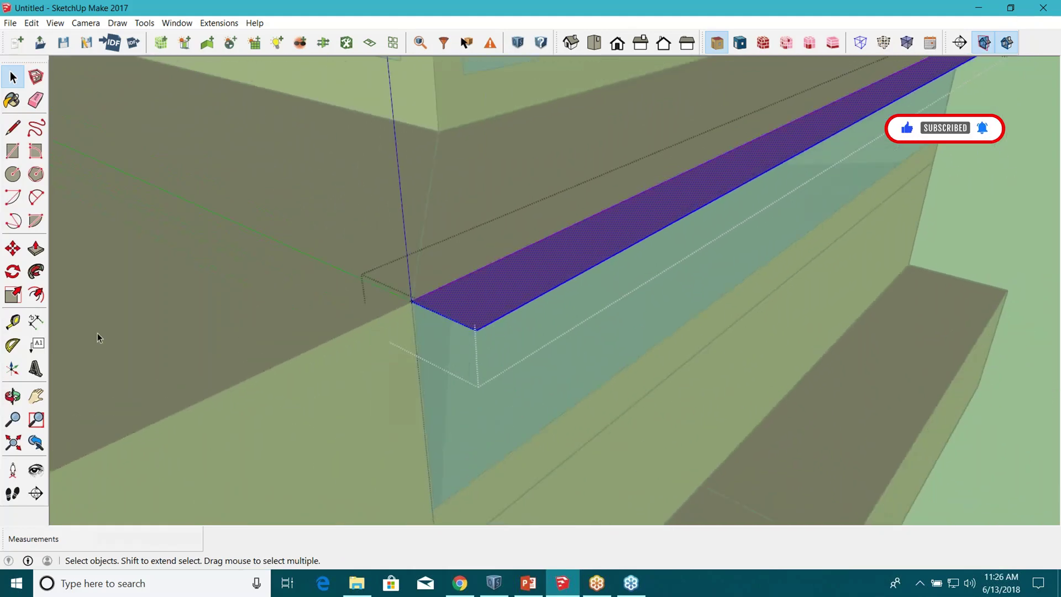
Copy the purple face 12 units below the original slat with Move and Ctrl
{"action": "left_click", "coordinate": [14, 249]}
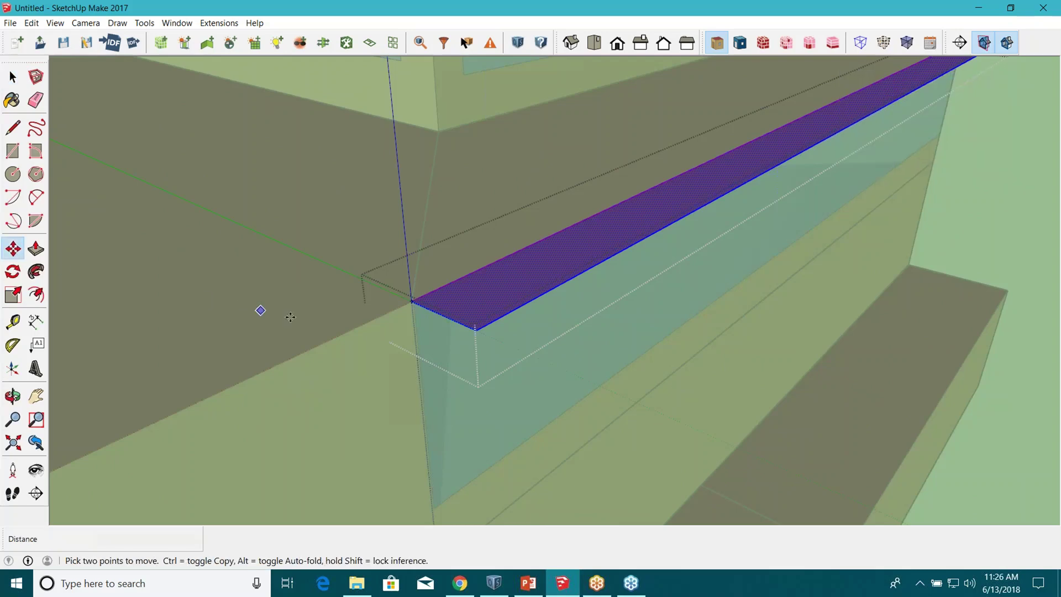
{"action": "scroll", "coordinate": [418, 397], "scroll_direction": "up", "scroll_amount": 3}
{"action": "scroll", "coordinate": [504, 254], "scroll_direction": "down", "scroll_amount": 2}
{"action": "scroll", "coordinate": [462, 310], "scroll_direction": "up", "scroll_amount": 3}
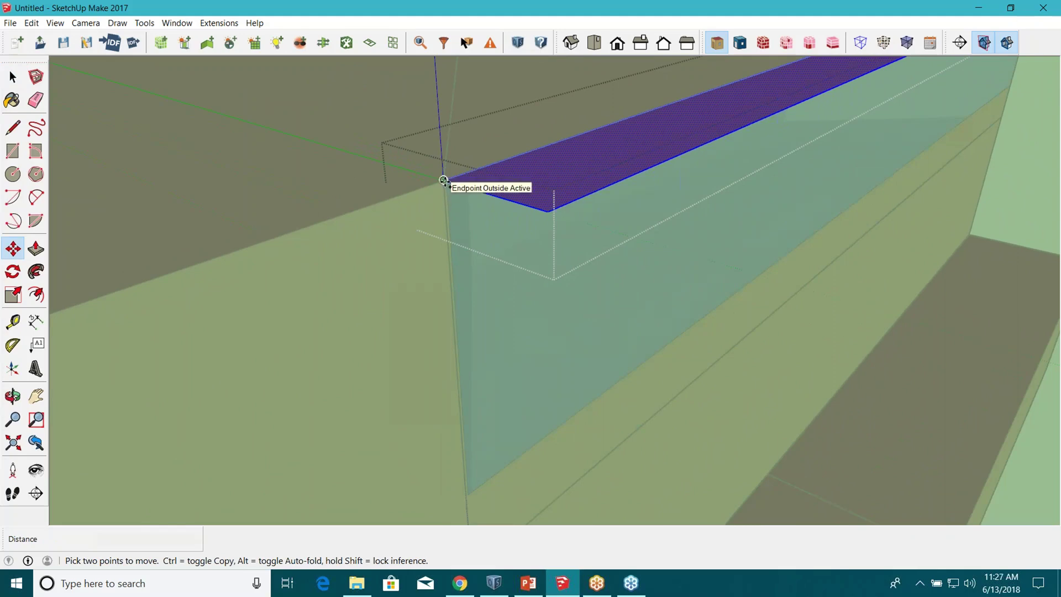
{"action": "left_click", "coordinate": [443, 180]}
{"action": "key", "text": "ctrl"}
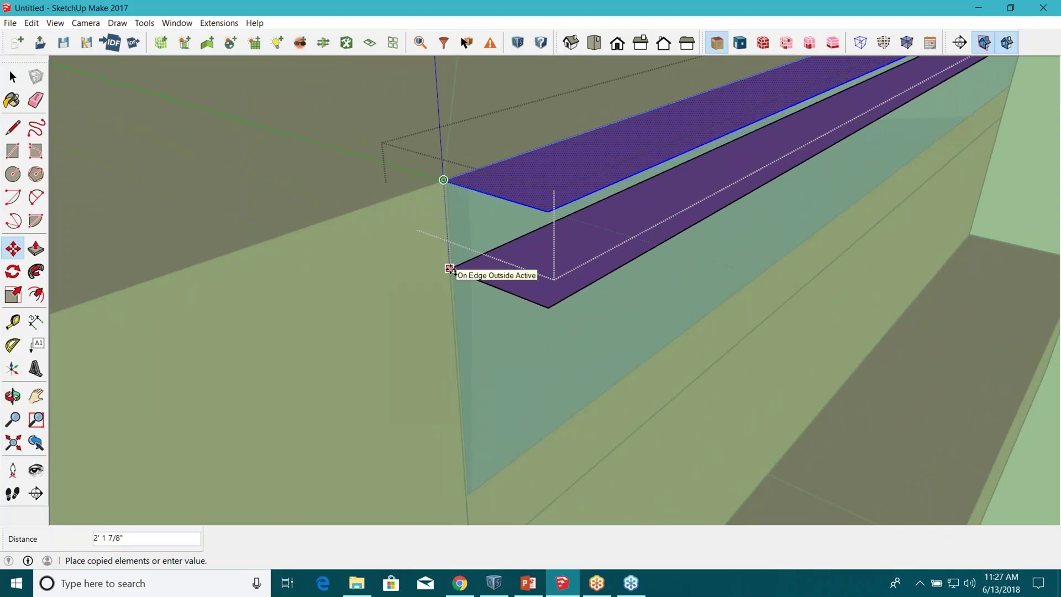
{"action": "type", "text": "1"}
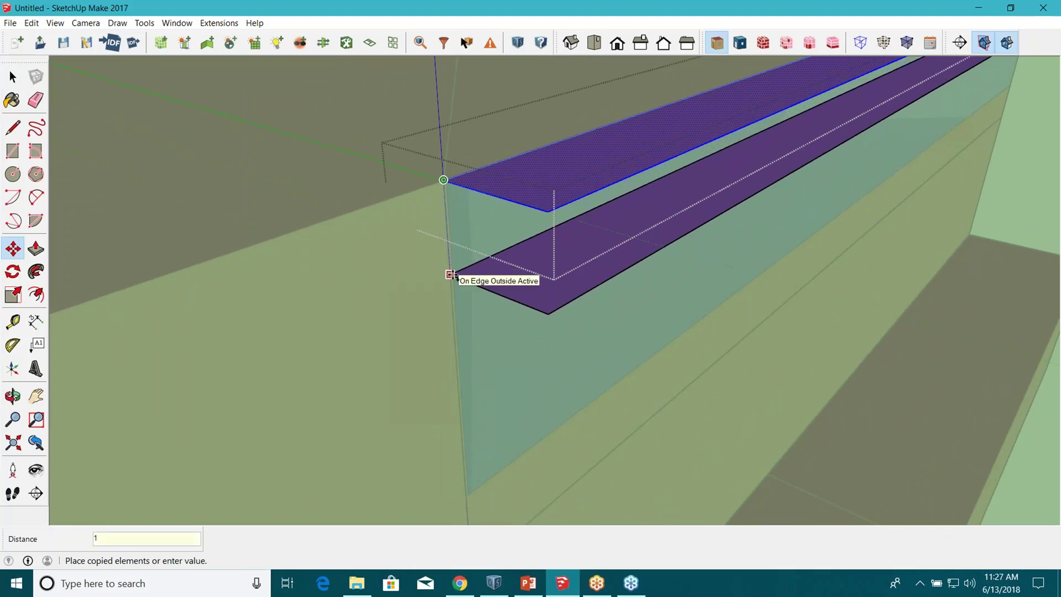
{"action": "type", "text": "2"}
{"action": "key", "text": "Return"}
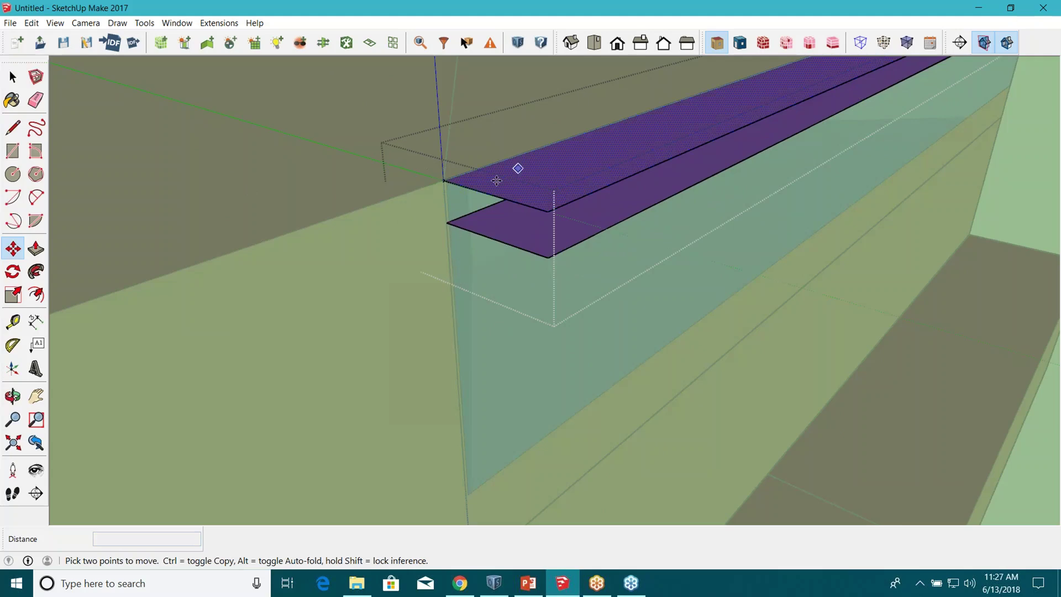
{"action": "left_click", "coordinate": [7, 81]}
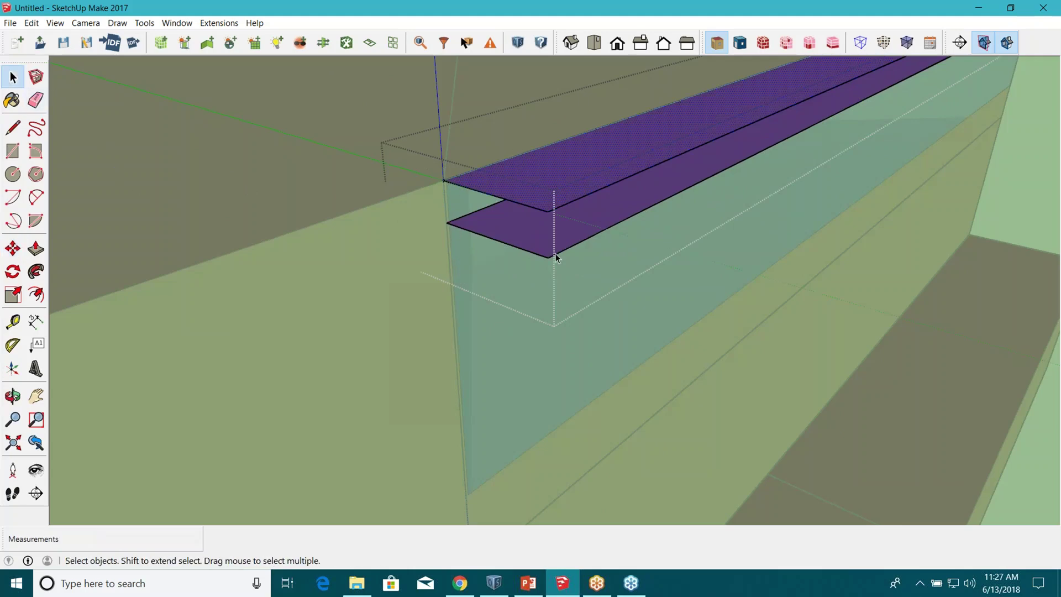
Select the lower purple slat and start copying it downward with Move and Ctrl
{"action": "double_click", "coordinate": [549, 235]}
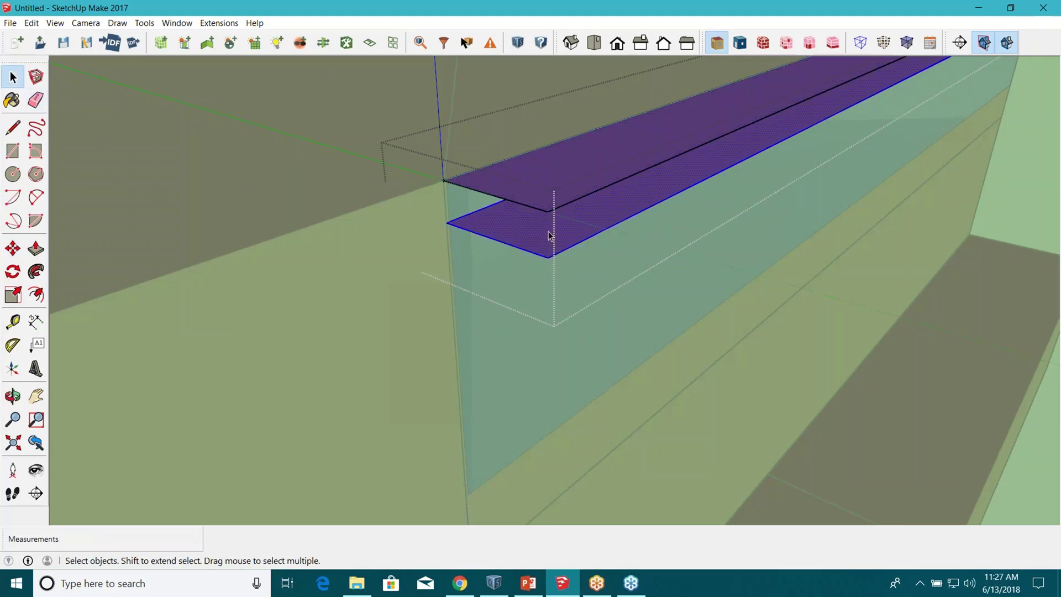
{"action": "left_click", "coordinate": [12, 248]}
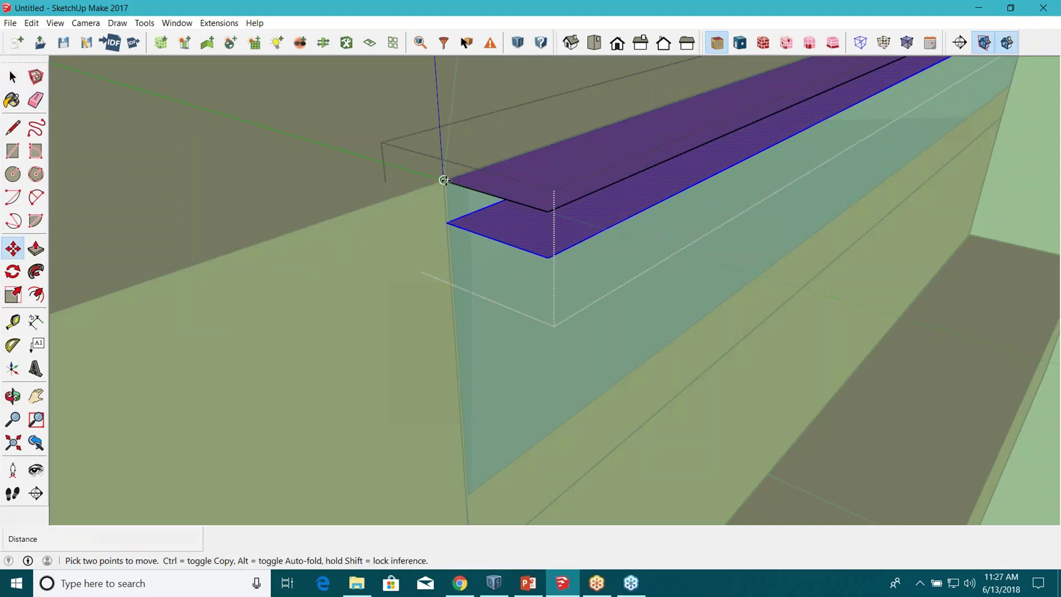
{"action": "left_click", "coordinate": [444, 180]}
{"action": "key", "text": "ctrl"}
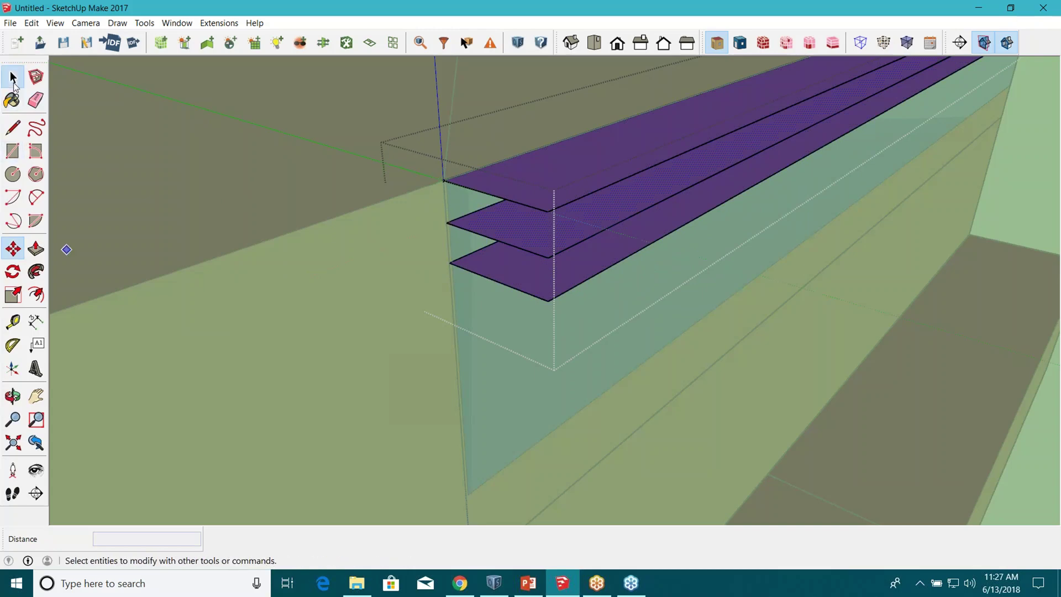
{"action": "left_click", "coordinate": [13, 77]}
Copy the bottom slat to add another louver below the stack
{"action": "double_click", "coordinate": [502, 264]}
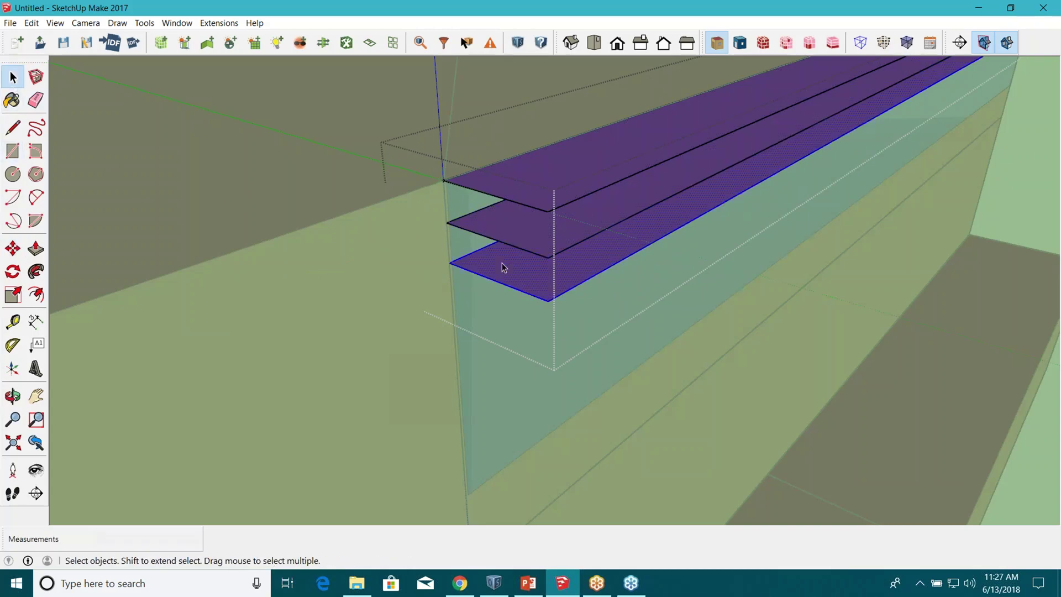
{"action": "left_click", "coordinate": [13, 249]}
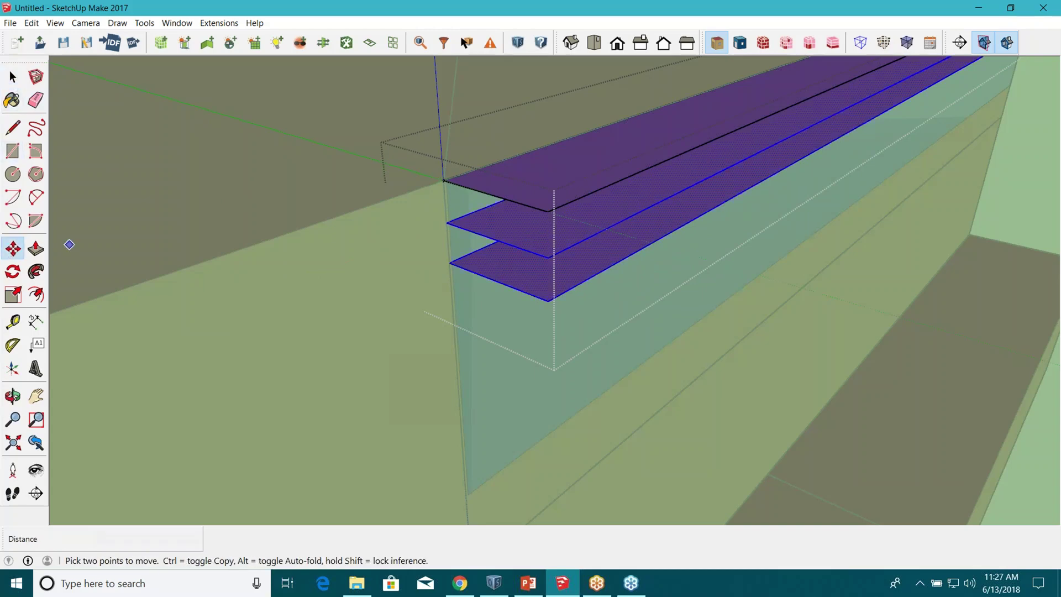
{"action": "left_click", "coordinate": [443, 180]}
{"action": "key", "text": "ctrl"}
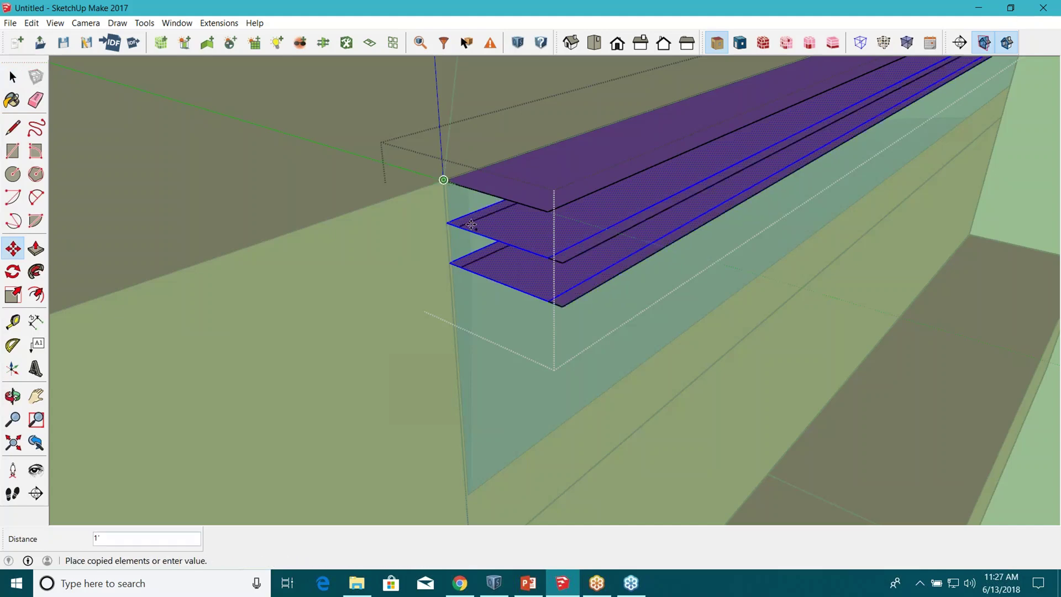
{"action": "left_click", "coordinate": [467, 270]}
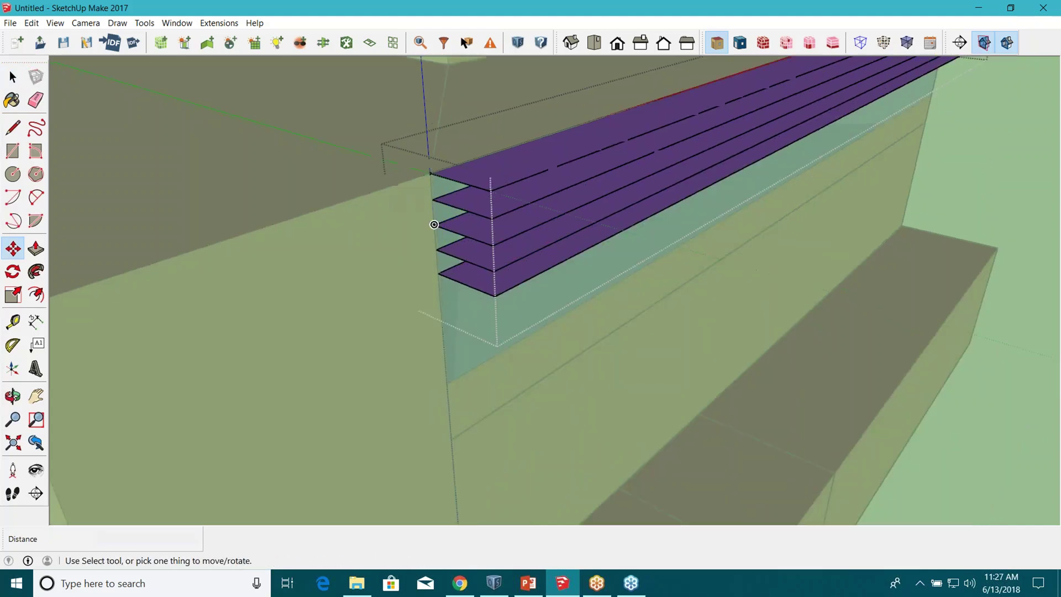
{"action": "middle_click_drag", "start_coordinate": [434, 225], "coordinate": [453, 376]}
{"action": "key", "text": "space"}
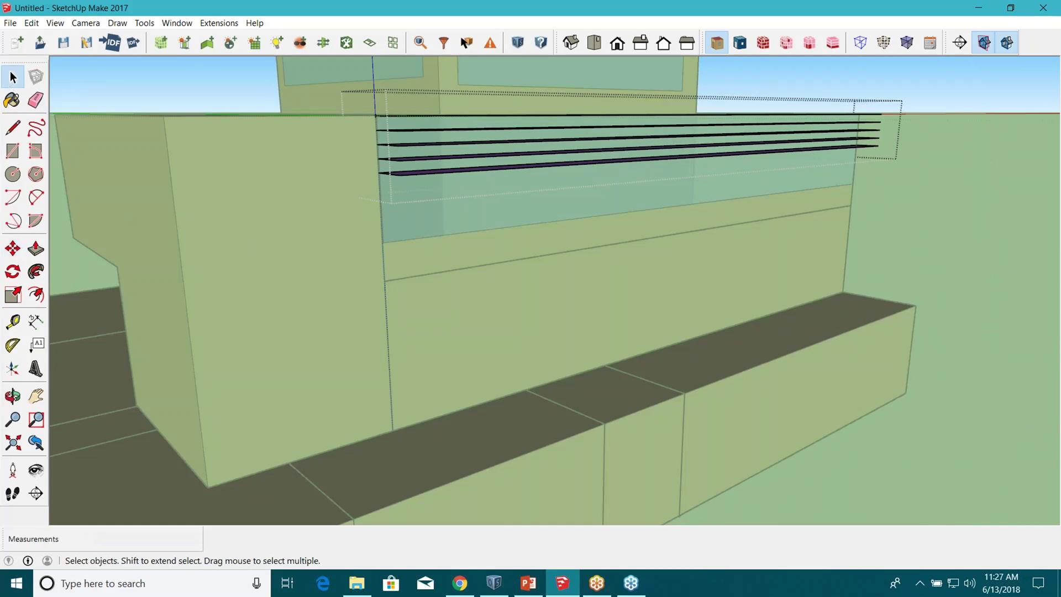
{"action": "scroll", "coordinate": [418, 168], "scroll_direction": "up", "scroll_amount": 3}
{"action": "middle_click_drag", "start_coordinate": [417, 168], "coordinate": [499, 277]}
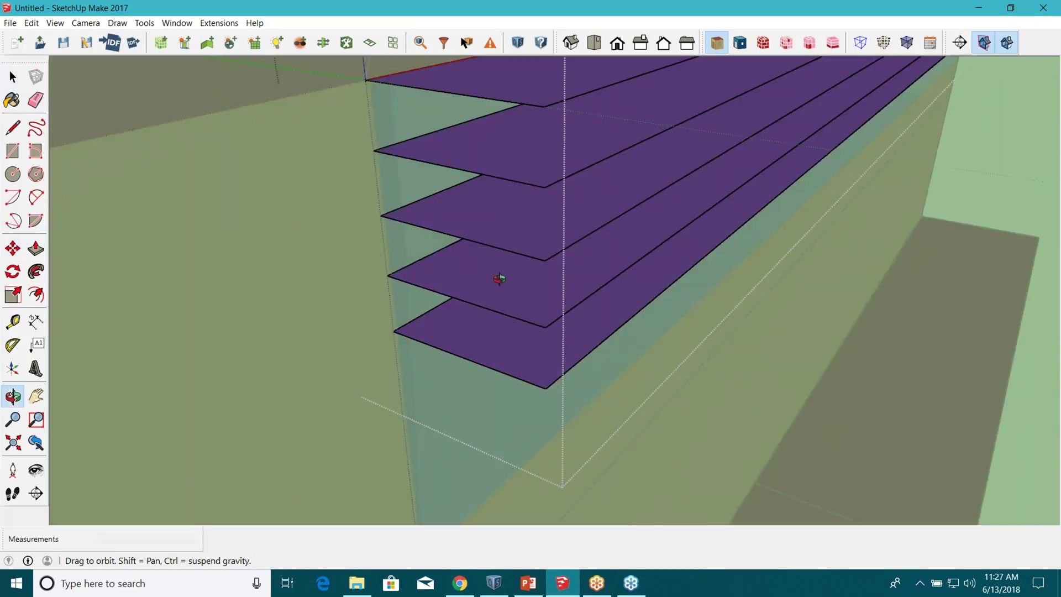
Copy the fourth and bottom slats together below the stack, completing seven slats
{"action": "left_click", "coordinate": [503, 285]}
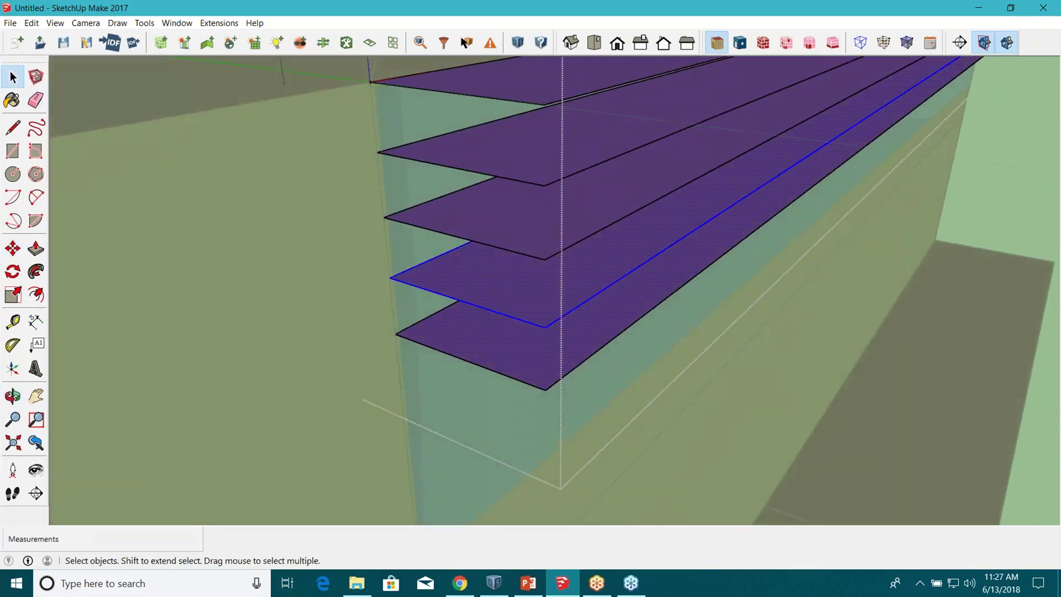
{"action": "left_click", "coordinate": [500, 357], "text": "shift"}
{"action": "left_click", "coordinate": [12, 249]}
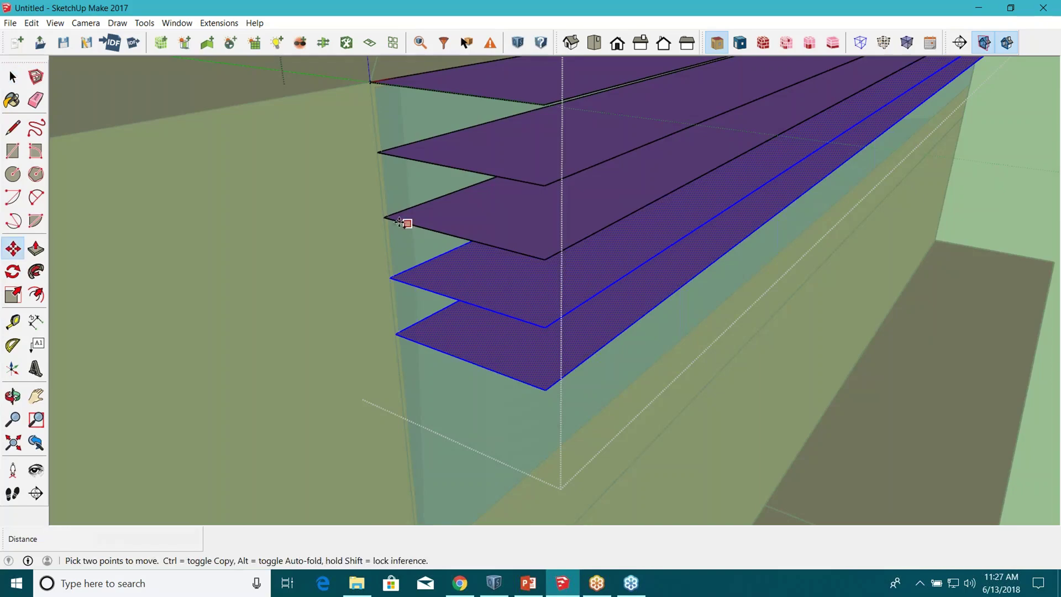
{"action": "key", "text": "ctrl"}
{"action": "left_click", "coordinate": [384, 217]}
{"action": "left_click", "coordinate": [398, 310]}
{"action": "middle_click_drag", "start_coordinate": [387, 332], "coordinate": [387, 354]}
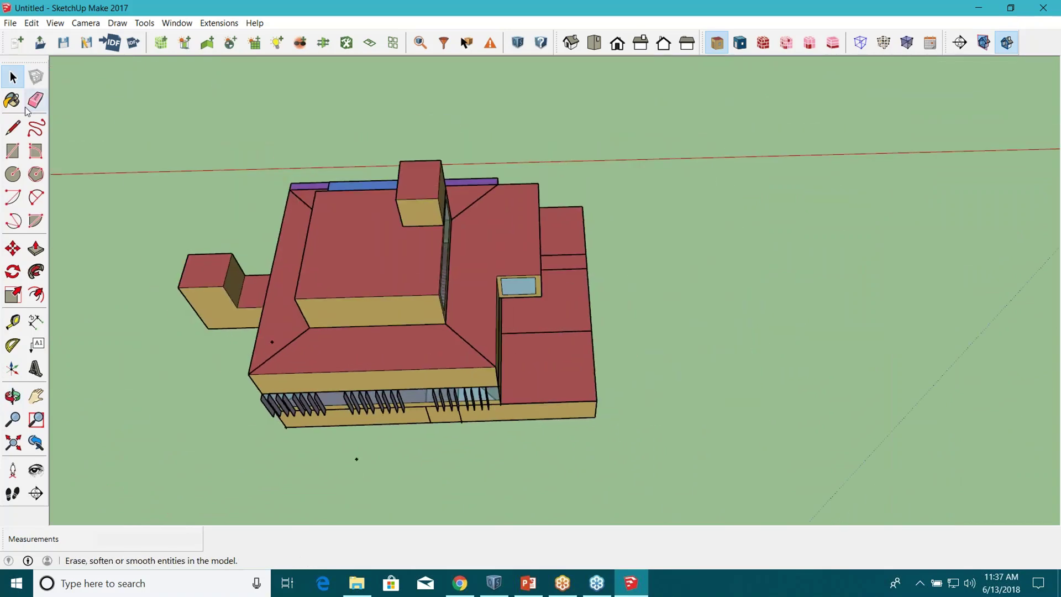
Place a new shading group in the model
{"action": "key", "text": "space"}
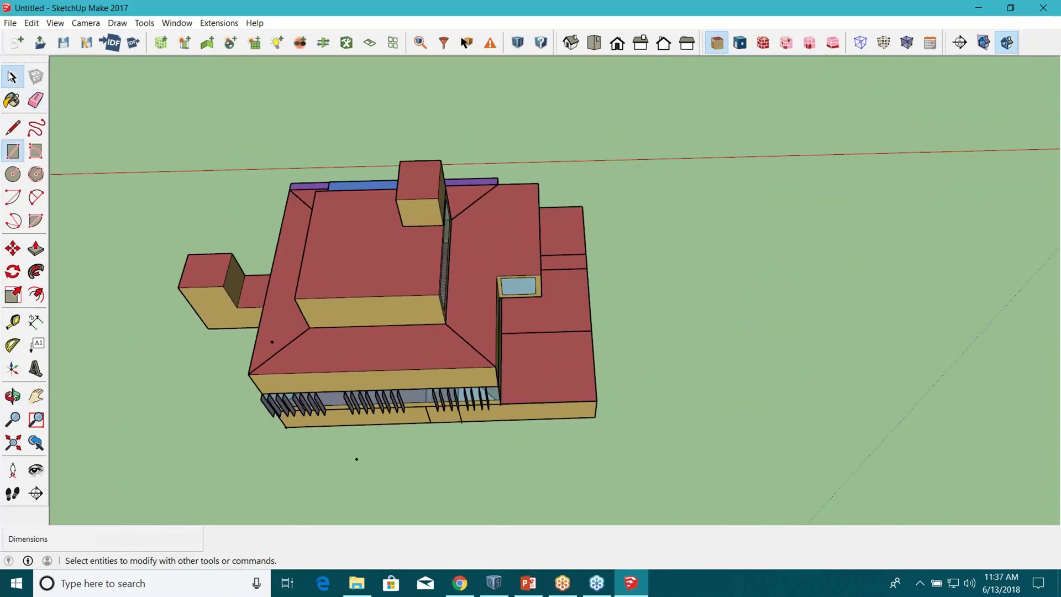
{"action": "left_click", "coordinate": [192, 48]}
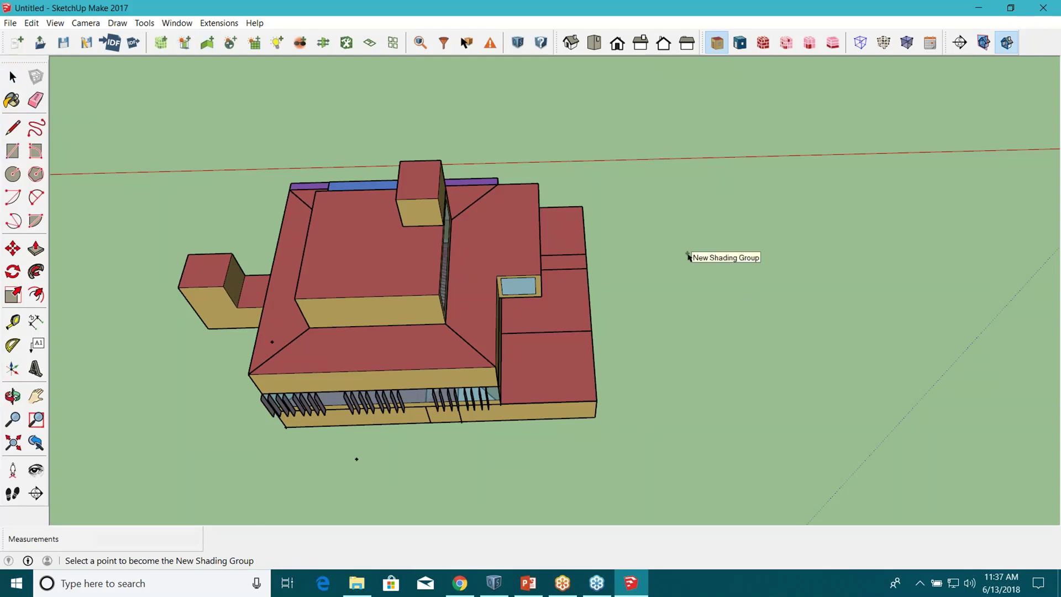
{"action": "left_click", "coordinate": [689, 256]}
{"action": "scroll", "coordinate": [680, 259], "scroll_direction": "up", "scroll_amount": 10}
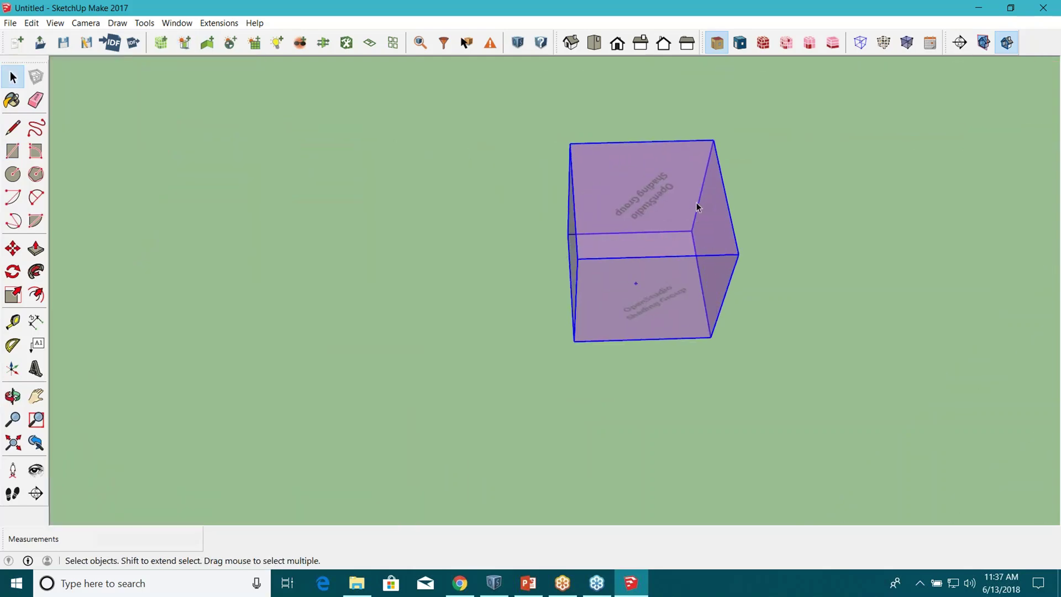
{"action": "scroll", "coordinate": [693, 205], "scroll_direction": "up", "scroll_amount": 3}
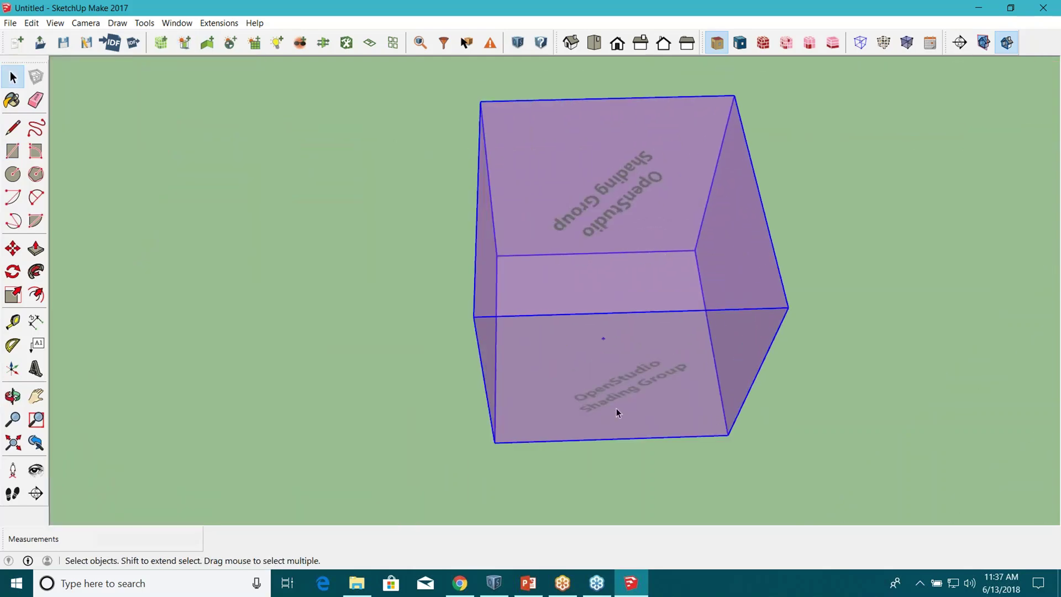
{"action": "scroll", "coordinate": [620, 398], "scroll_direction": "down", "scroll_amount": 10}
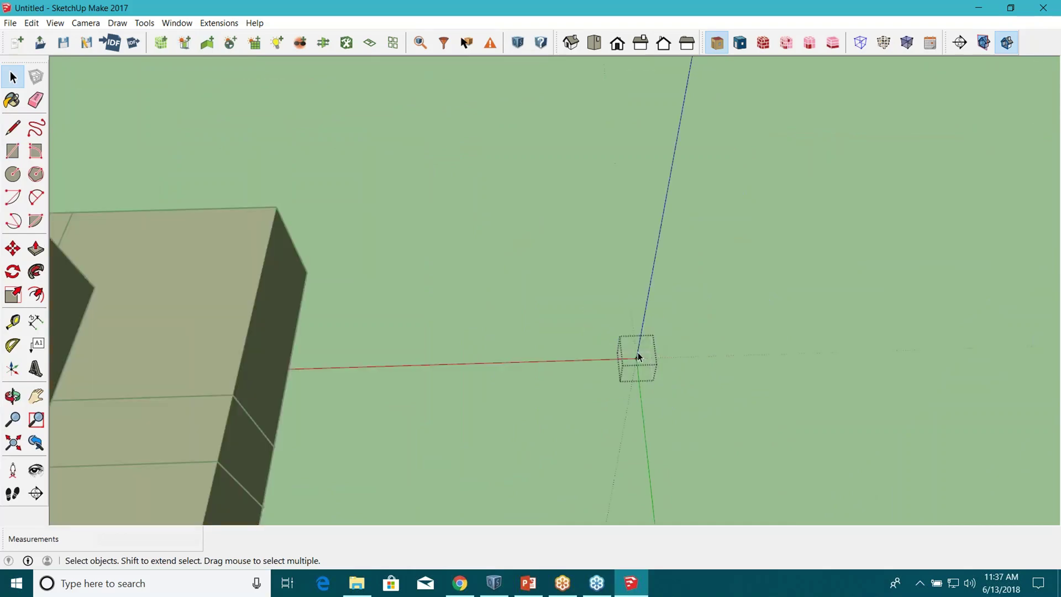
{"action": "scroll", "coordinate": [625, 352], "scroll_direction": "down", "scroll_amount": 1}
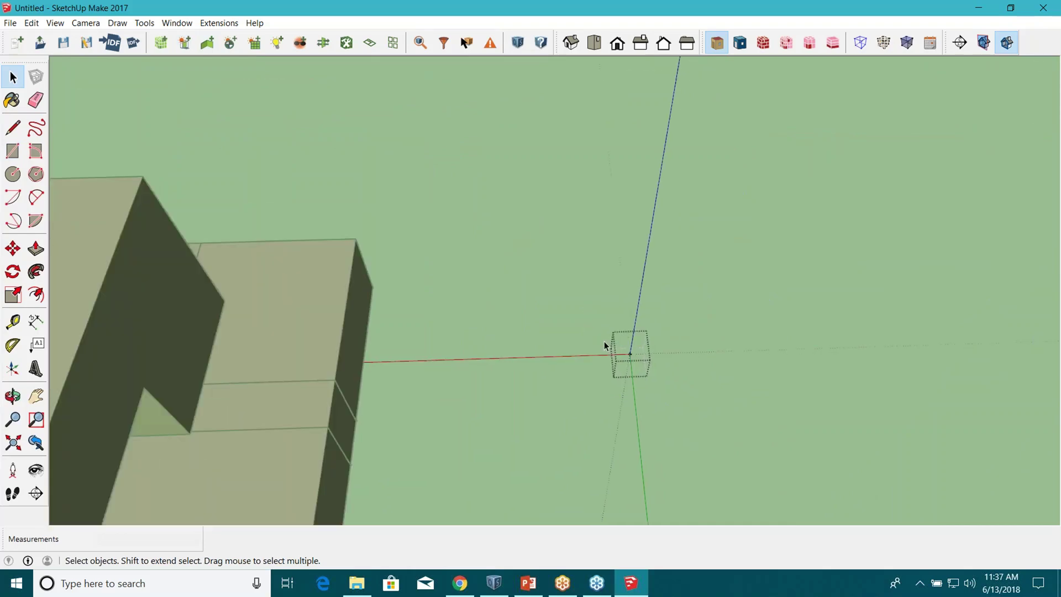
In Top view, draw a rectangle from the origin to a corner beside the building
{"action": "left_click", "coordinate": [14, 151]}
{"action": "scroll", "coordinate": [531, 371], "scroll_direction": "down", "scroll_amount": 2}
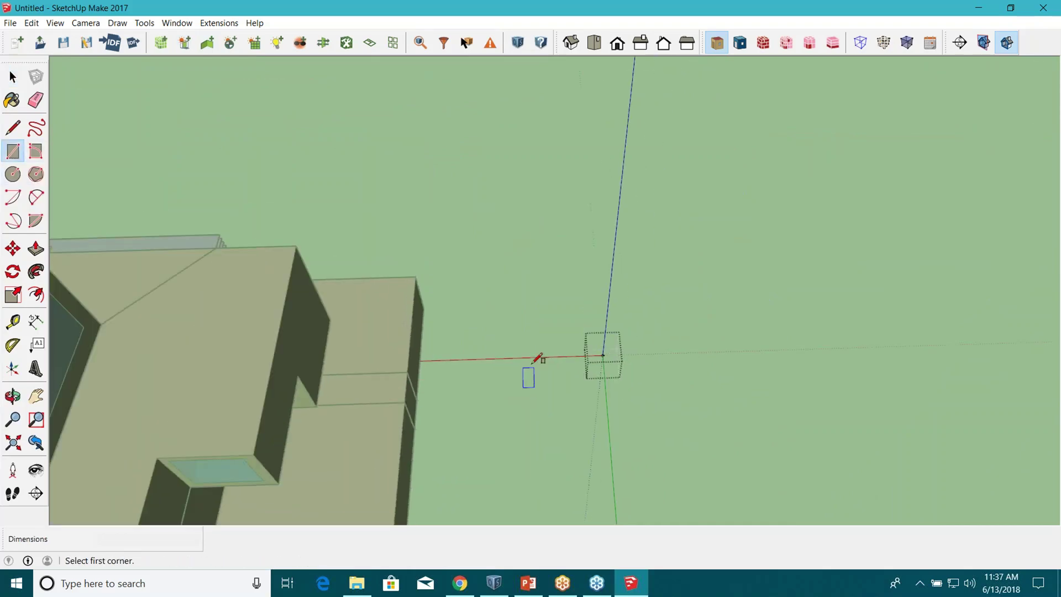
{"action": "left_click", "coordinate": [594, 43]}
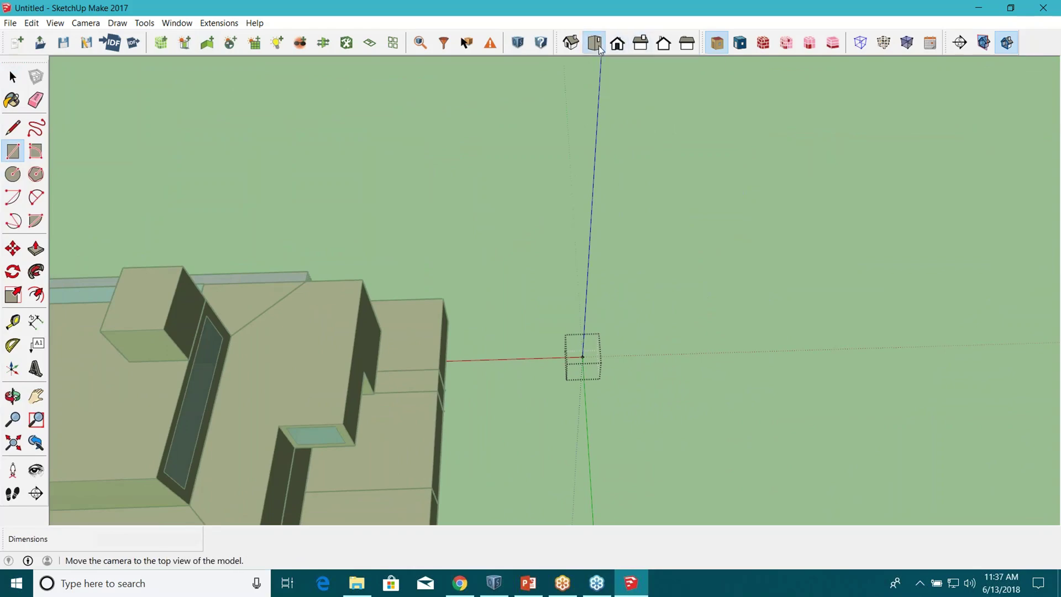
{"action": "scroll", "coordinate": [260, 368], "scroll_direction": "up", "scroll_amount": 3}
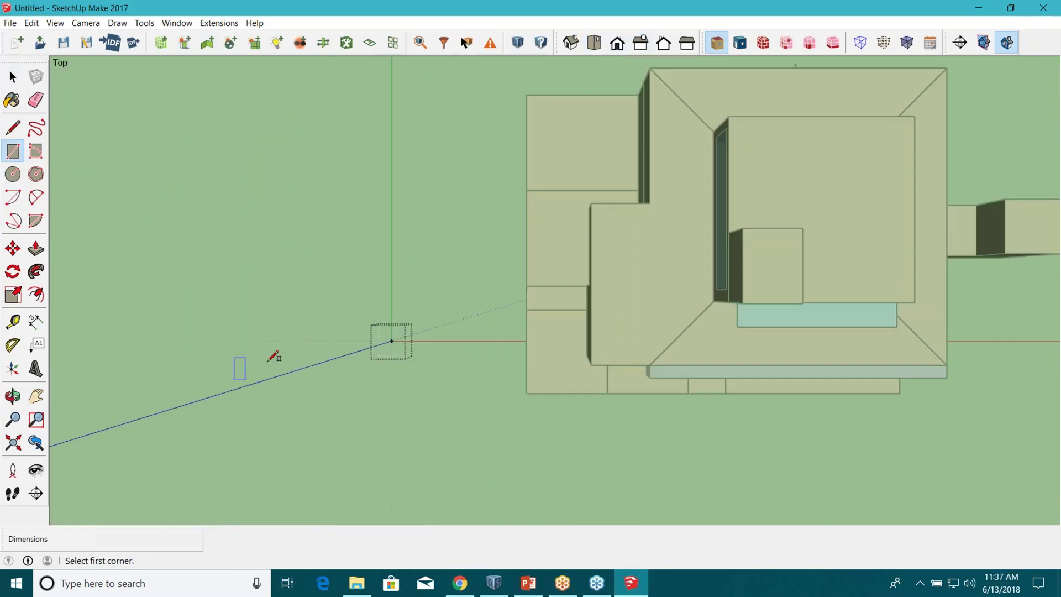
{"action": "scroll", "coordinate": [376, 346], "scroll_direction": "down", "scroll_amount": 3}
{"action": "left_click", "coordinate": [375, 343]}
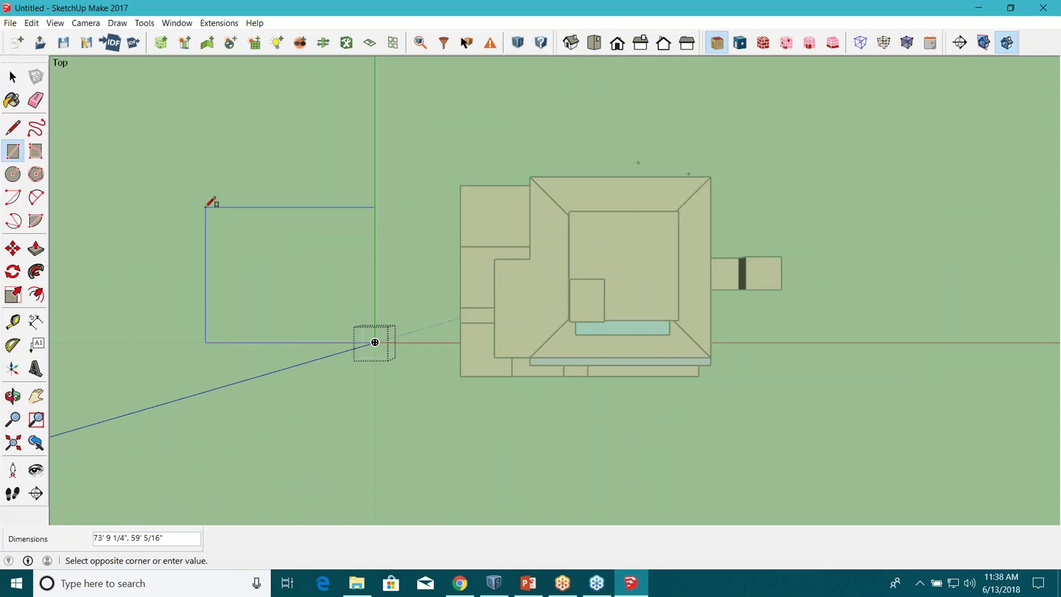
{"action": "left_click", "coordinate": [205, 207]}
Push/Pull the rectangle upward into a box beside the building
{"action": "middle_click_drag", "start_coordinate": [220, 374], "coordinate": [379, 276]}
{"action": "scroll", "coordinate": [273, 313], "scroll_direction": "up", "scroll_amount": 3}
{"action": "key", "text": "p"}
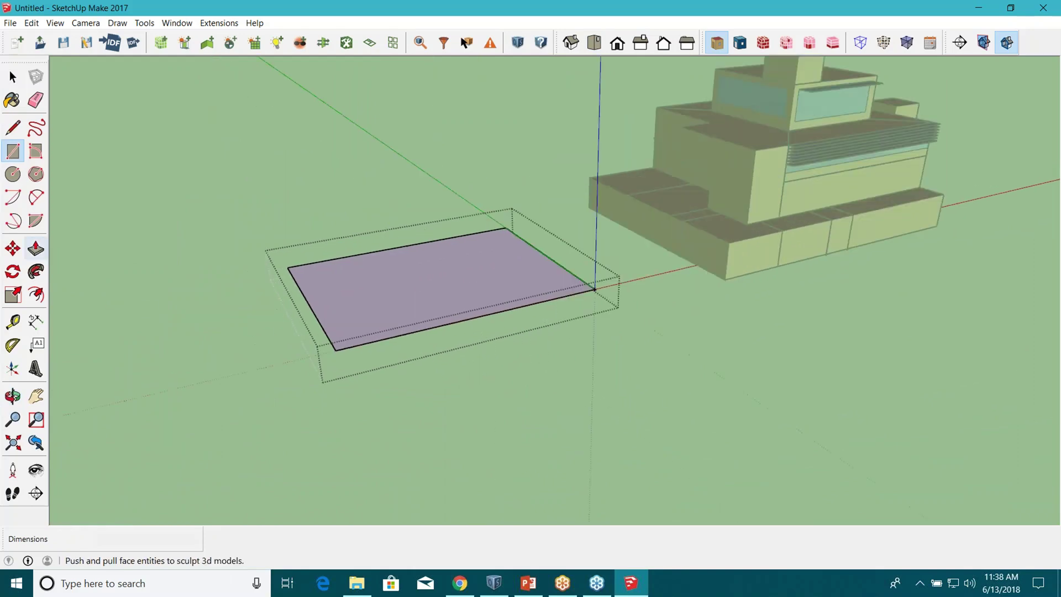
{"action": "left_click_drag", "start_coordinate": [365, 255], "coordinate": [383, 180]}
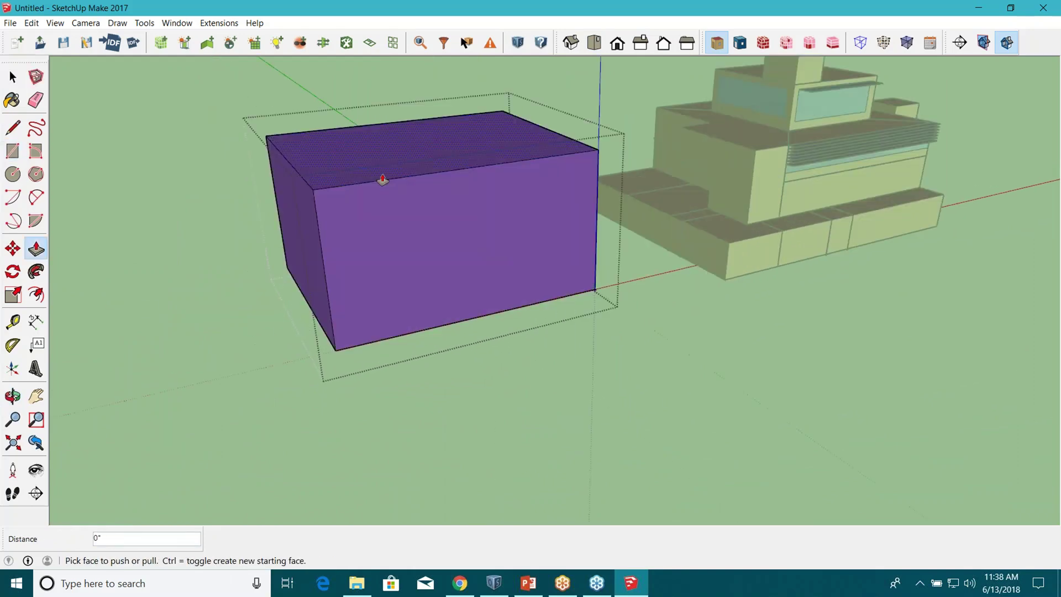
{"action": "middle_click_drag", "start_coordinate": [436, 265], "coordinate": [287, 254]}
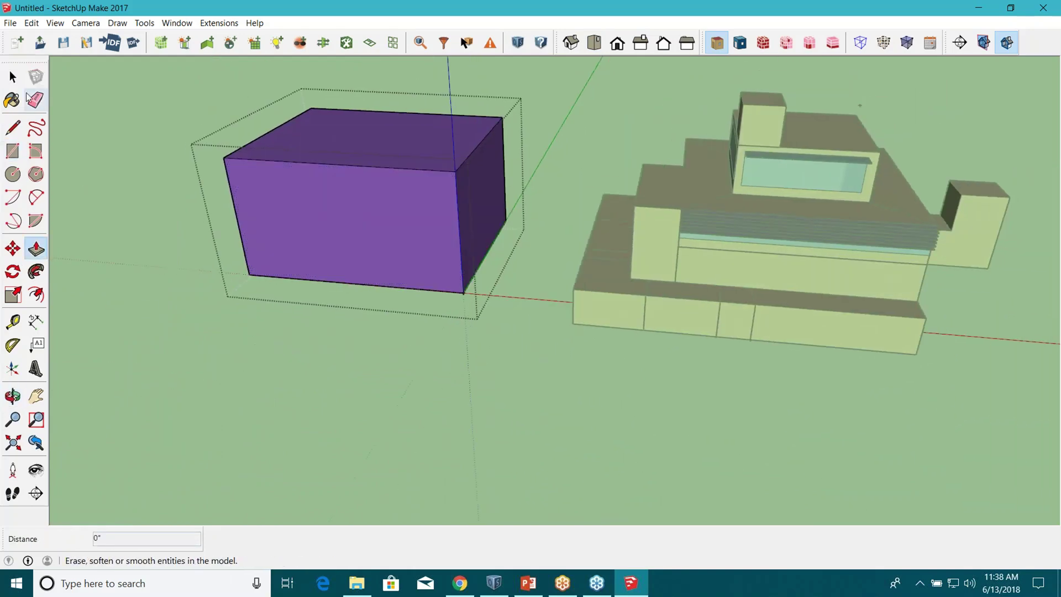